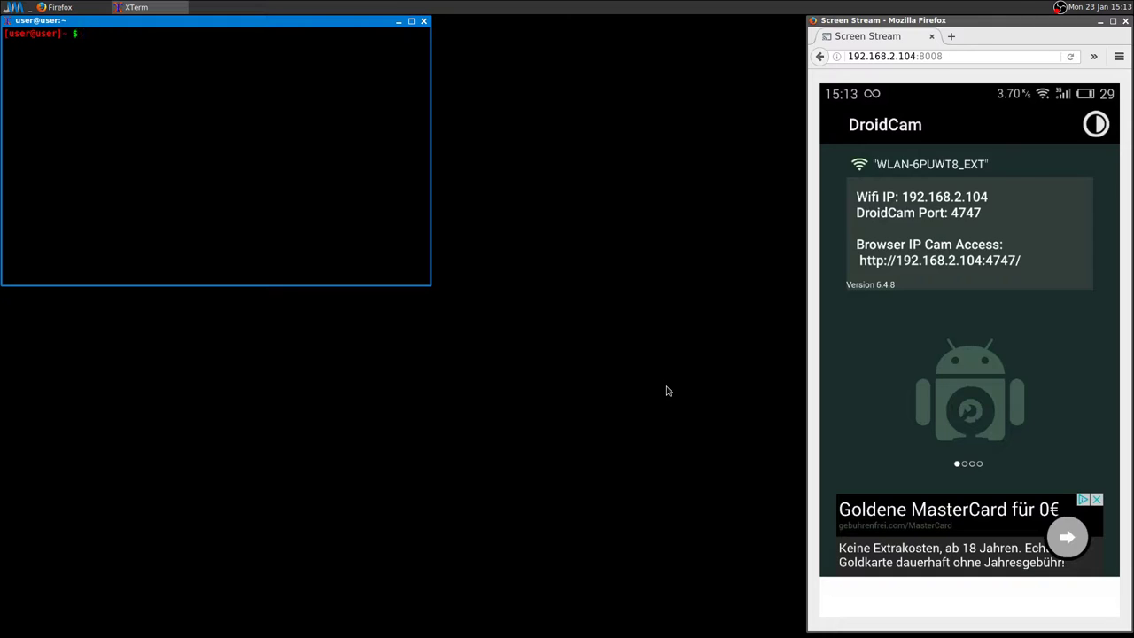
# Try to install the droidcam package from the AUR with pacaur -S droidcam, then clear the terminal
pyautogui.write('pac')
pyautogui.write('aur -S droic')
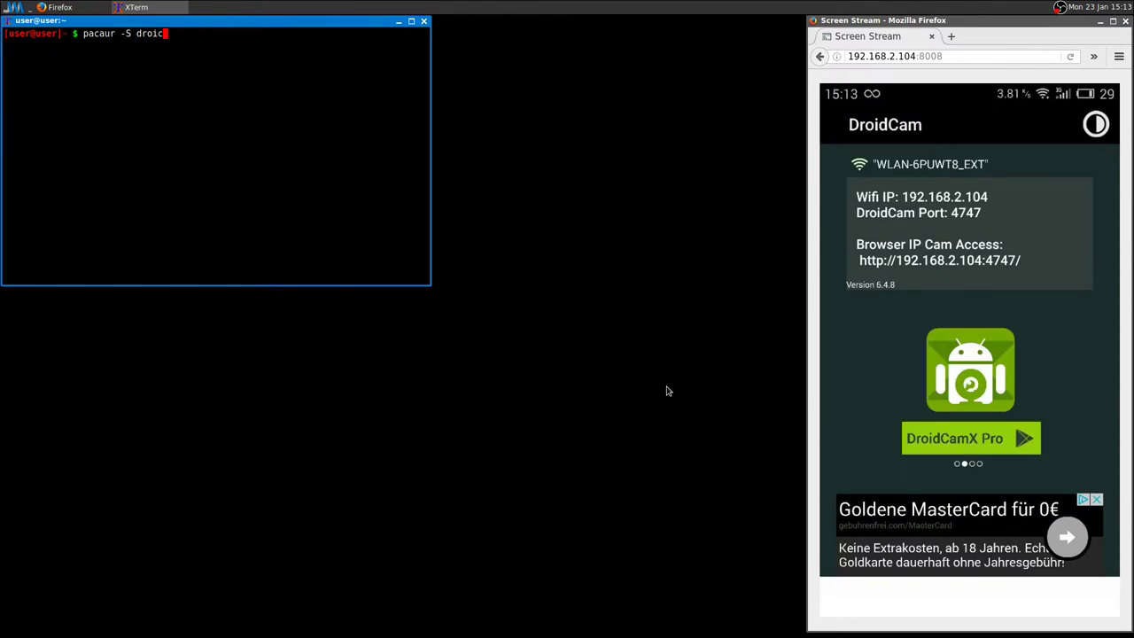
pyautogui.press('BackSpace')
pyautogui.write('dca')
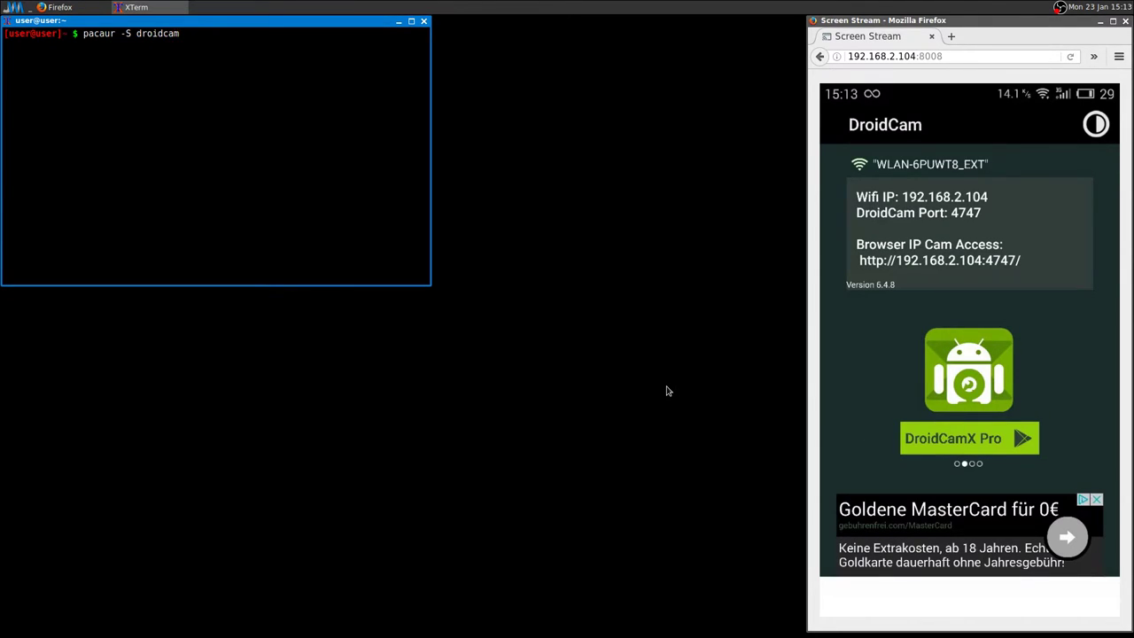
pyautogui.write('m')
pyautogui.press('Return')
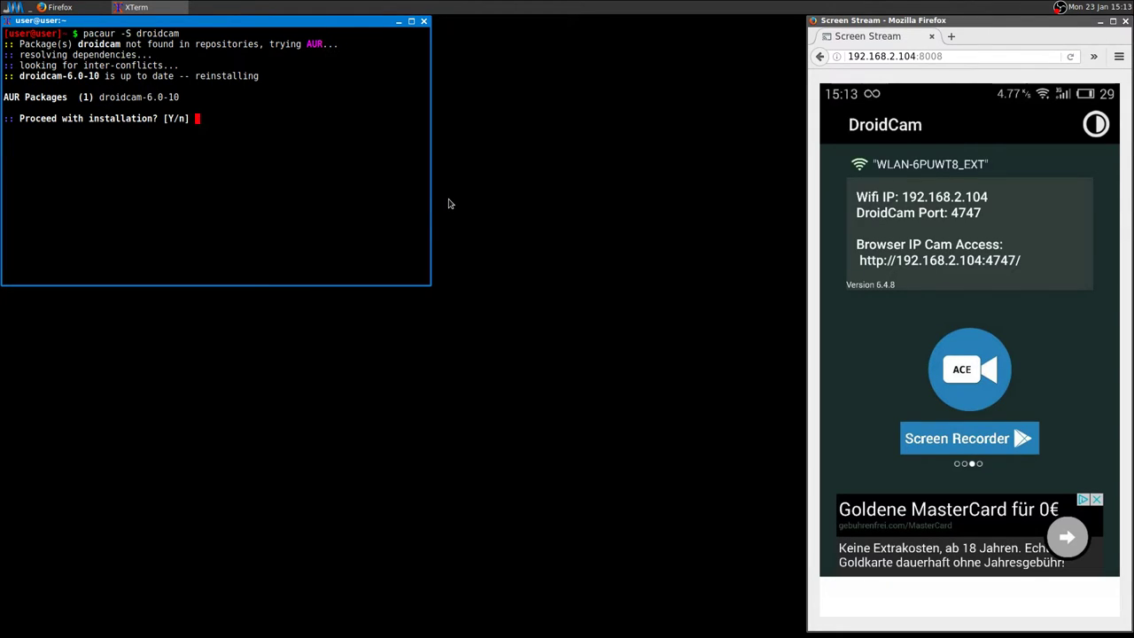
pyautogui.hotkey('ctrl', 'c')
pyautogui.hotkey('ctrl', 'l')
# Start the droidcam client from the terminal and connect it to the phone over WiFi / LAN
pyautogui.write('dr')
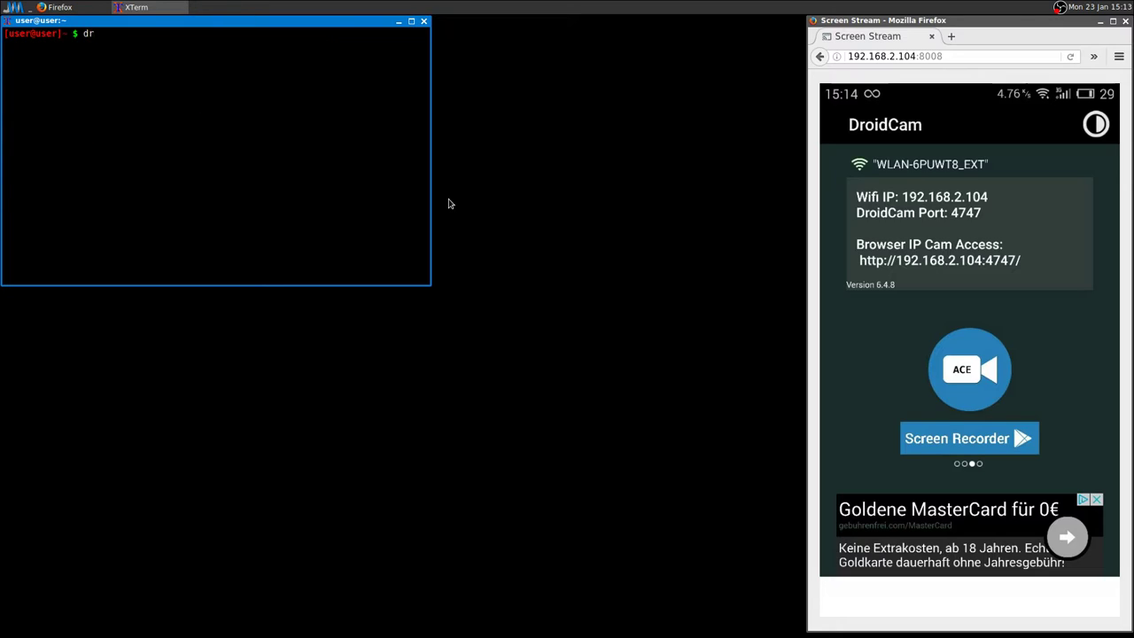
pyautogui.write('oidcam')
pyautogui.press('Return')
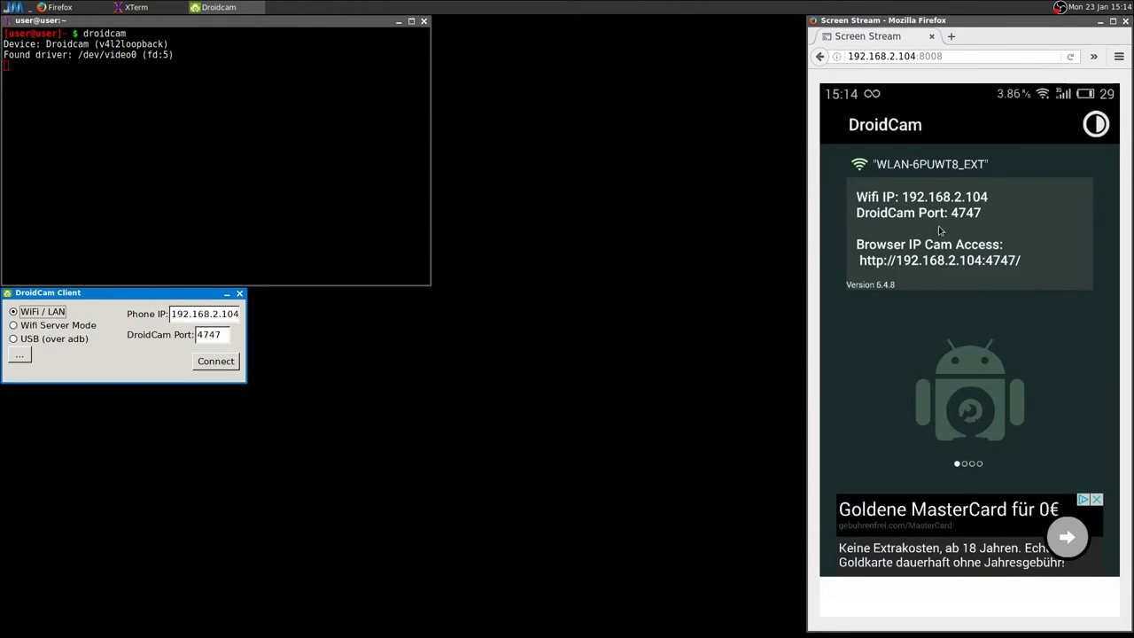
pyautogui.click(209, 363)
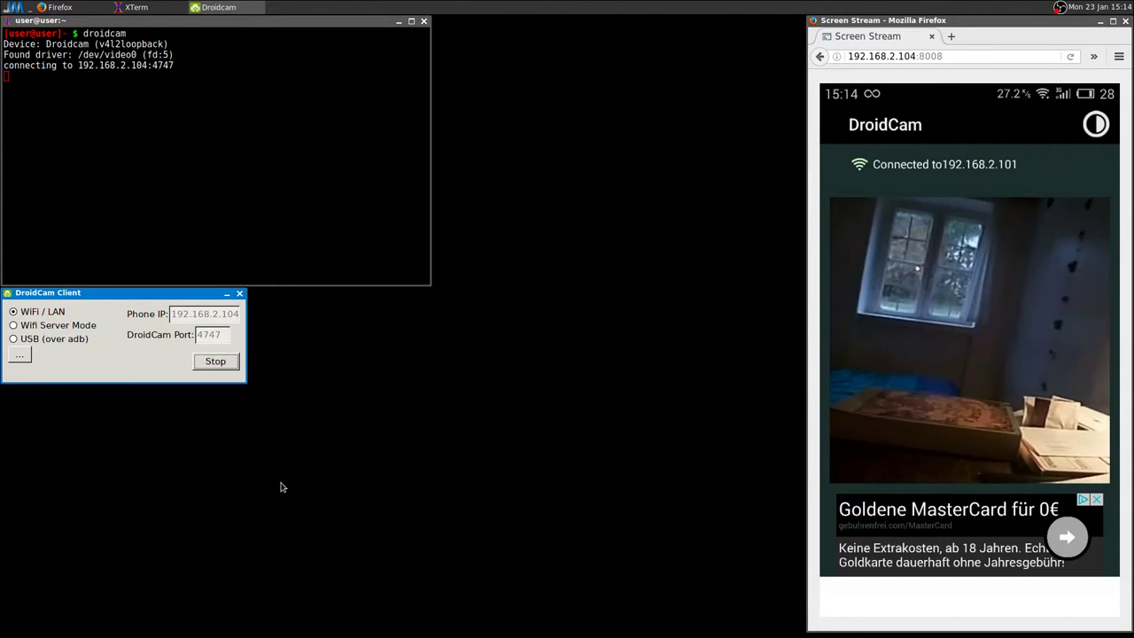
# Open a second terminal and play the phone camera stream with mplayer tv://
pyautogui.hotkey('ctrl', 'alt', 't')
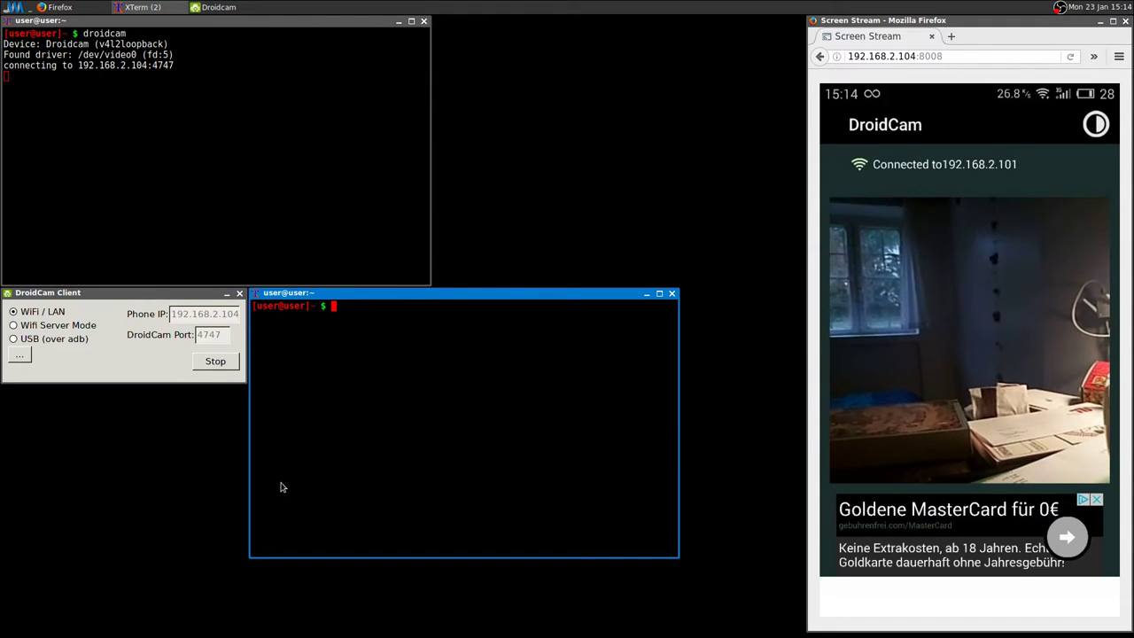
pyautogui.write('mpl')
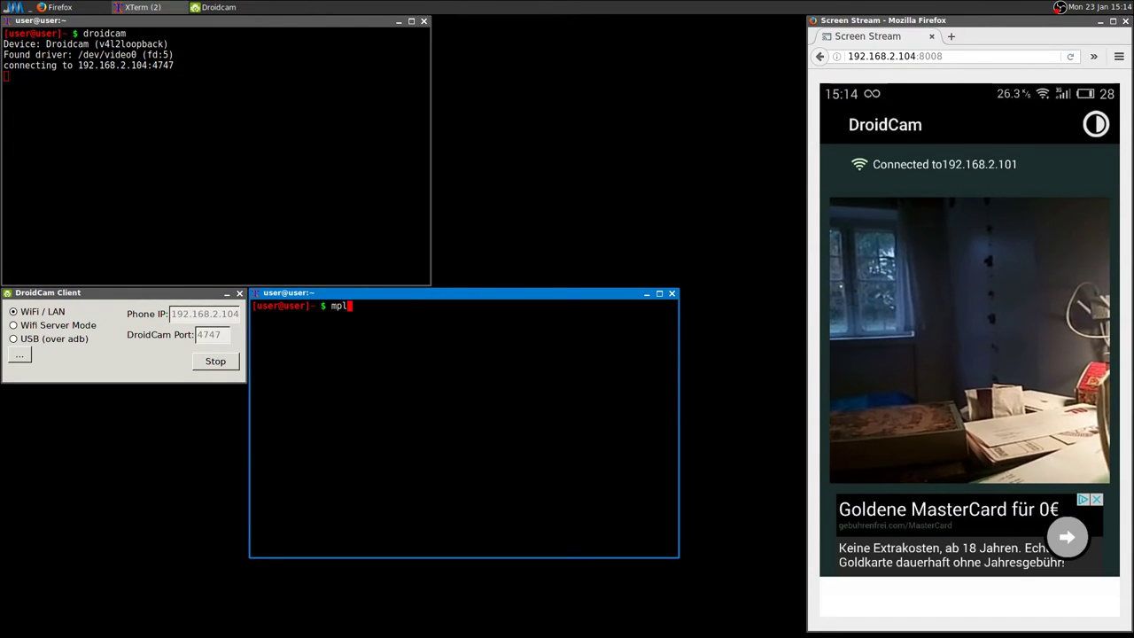
pyautogui.write('ayer')
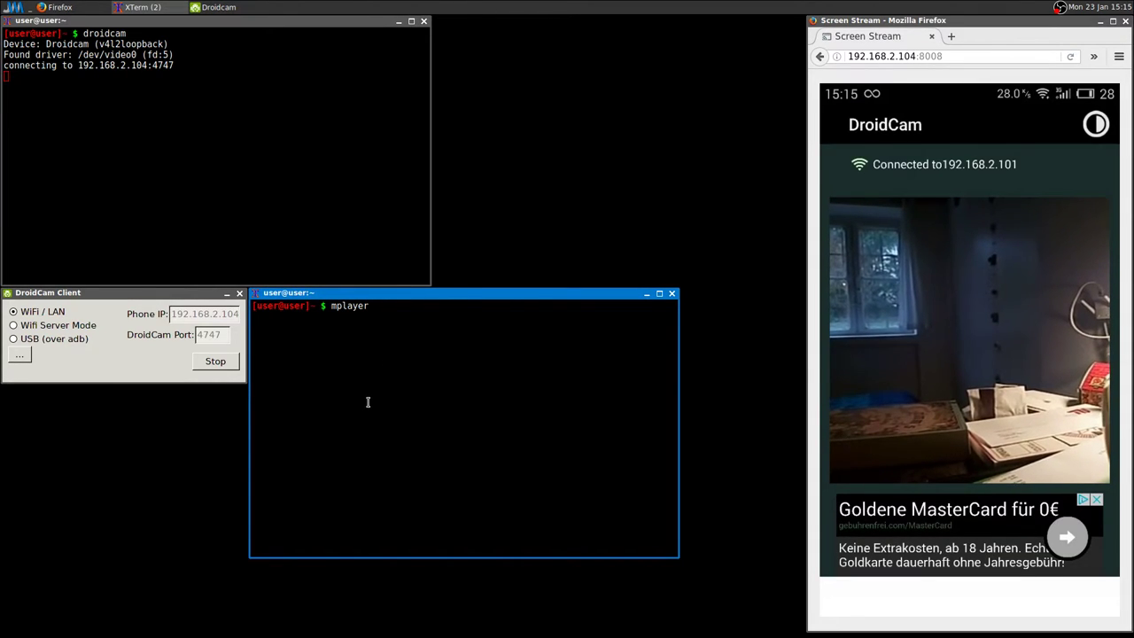
pyautogui.hotkey('ctrl', 'c')
pyautogui.hotkey('ctrl', 'c')
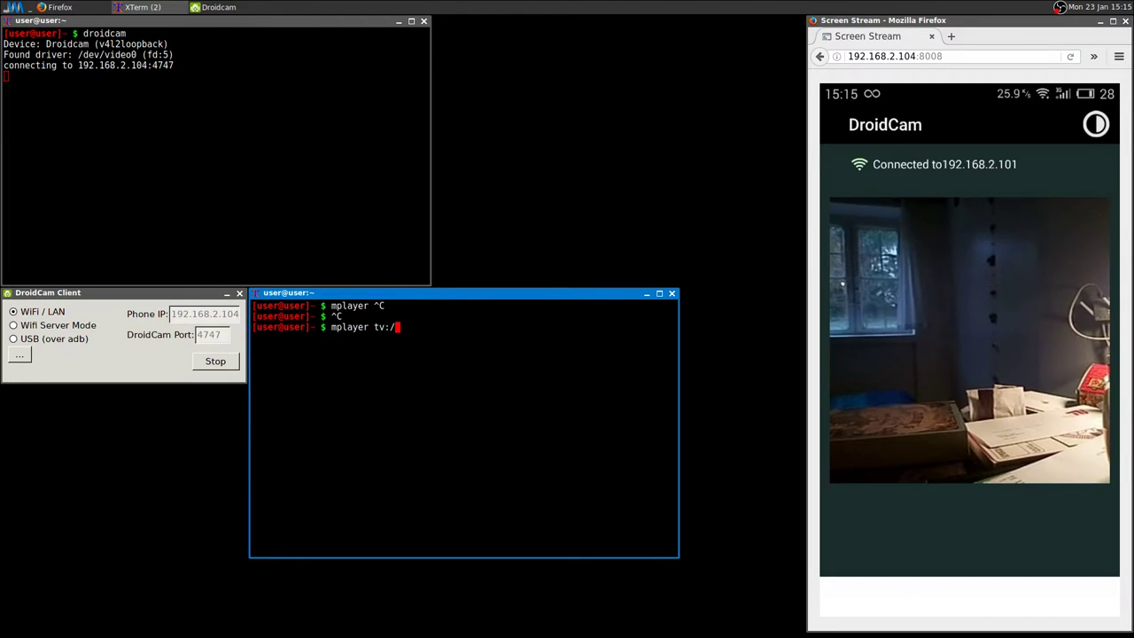
pyautogui.press('Return')
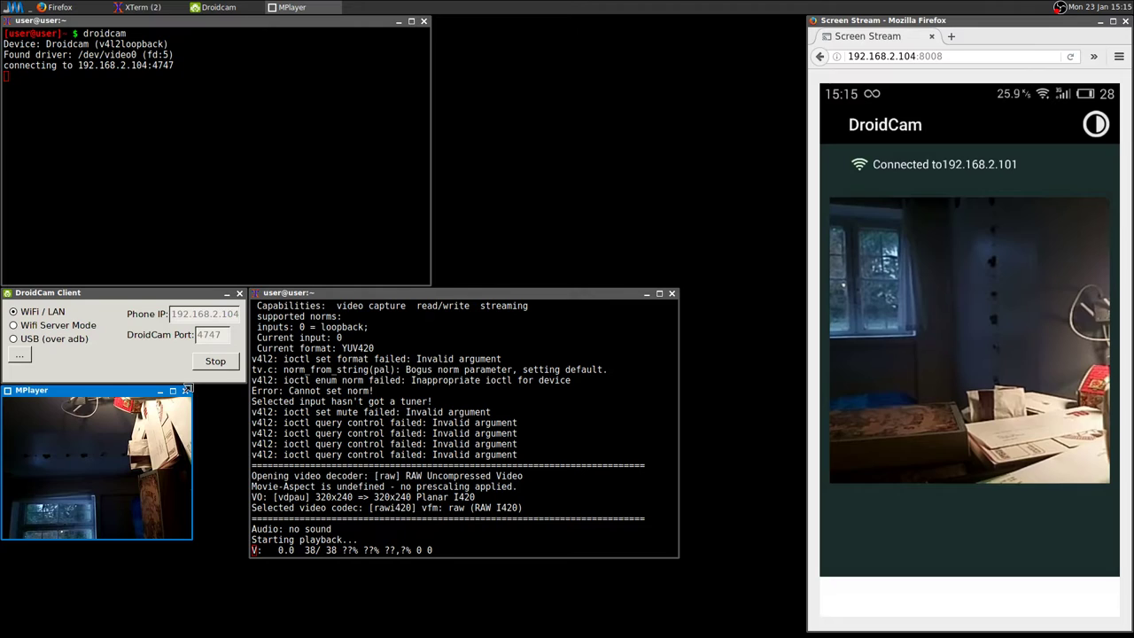
# Try to enlarge the MPlayer window and move it clear of the terminals
pyautogui.moveTo(187, 389); pyautogui.dragTo(428, 126)
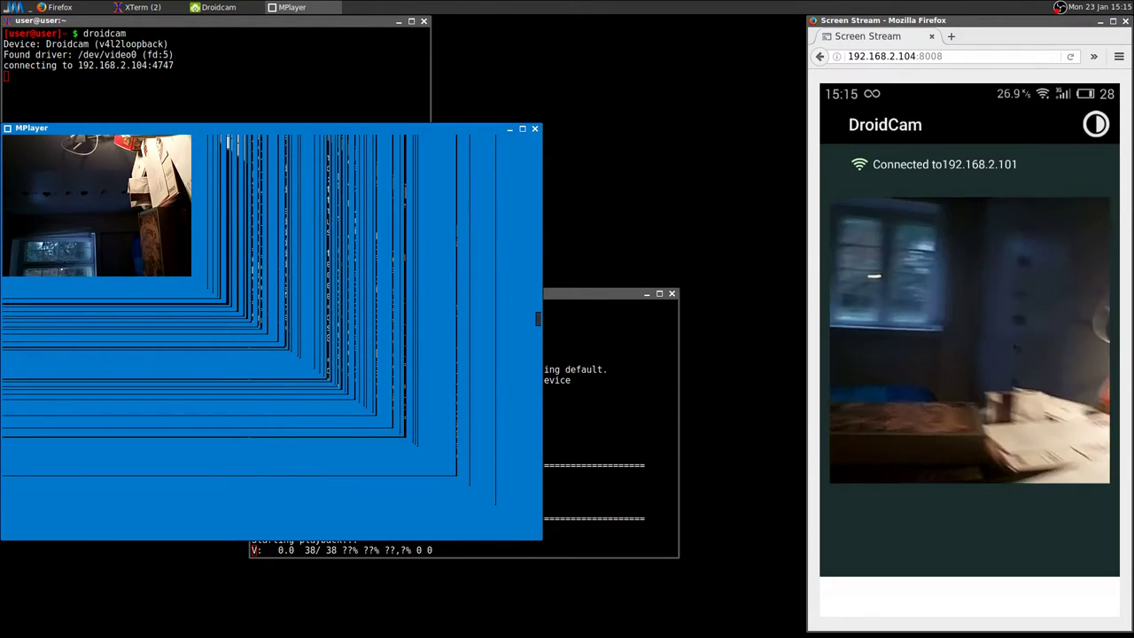
pyautogui.click(602, 346)
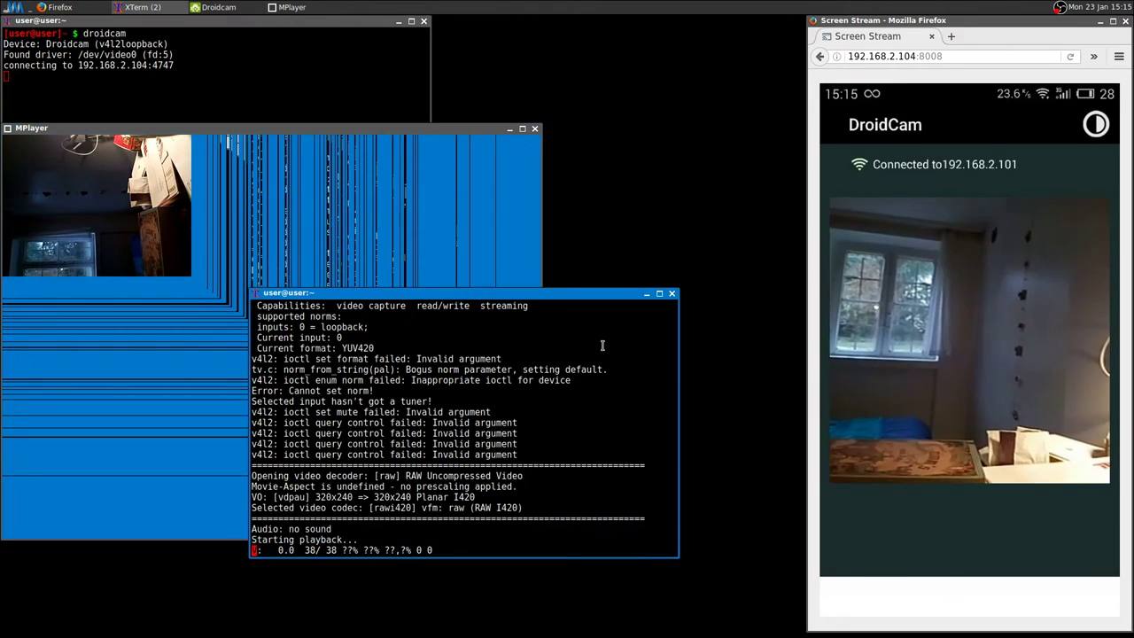
pyautogui.moveTo(406, 135); pyautogui.dragTo(926, 47)
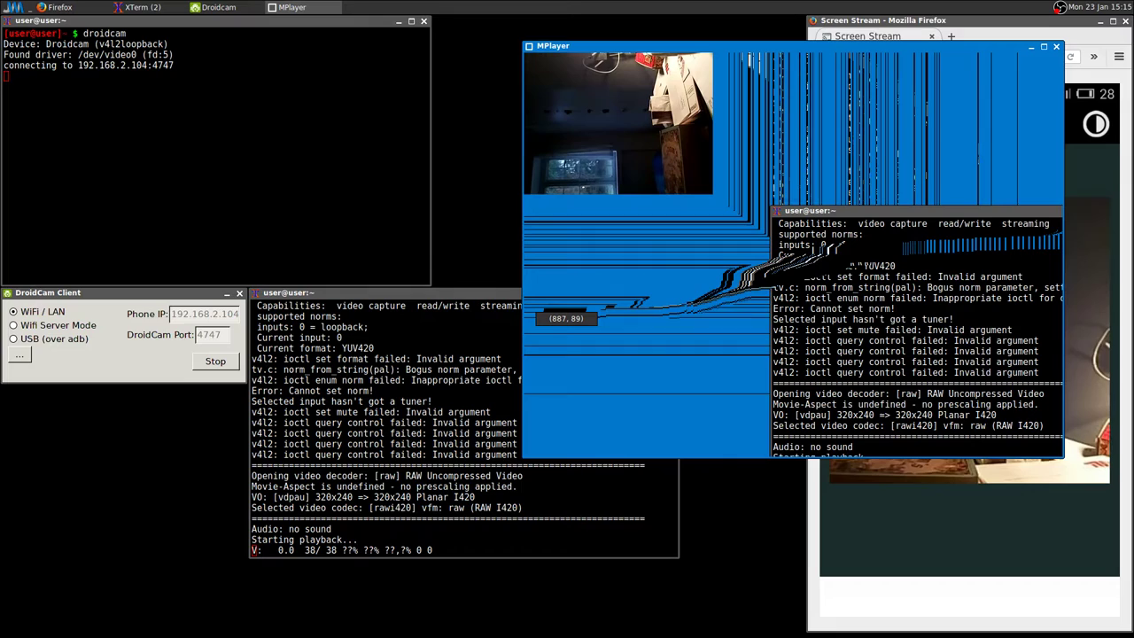
pyautogui.click(357, 487)
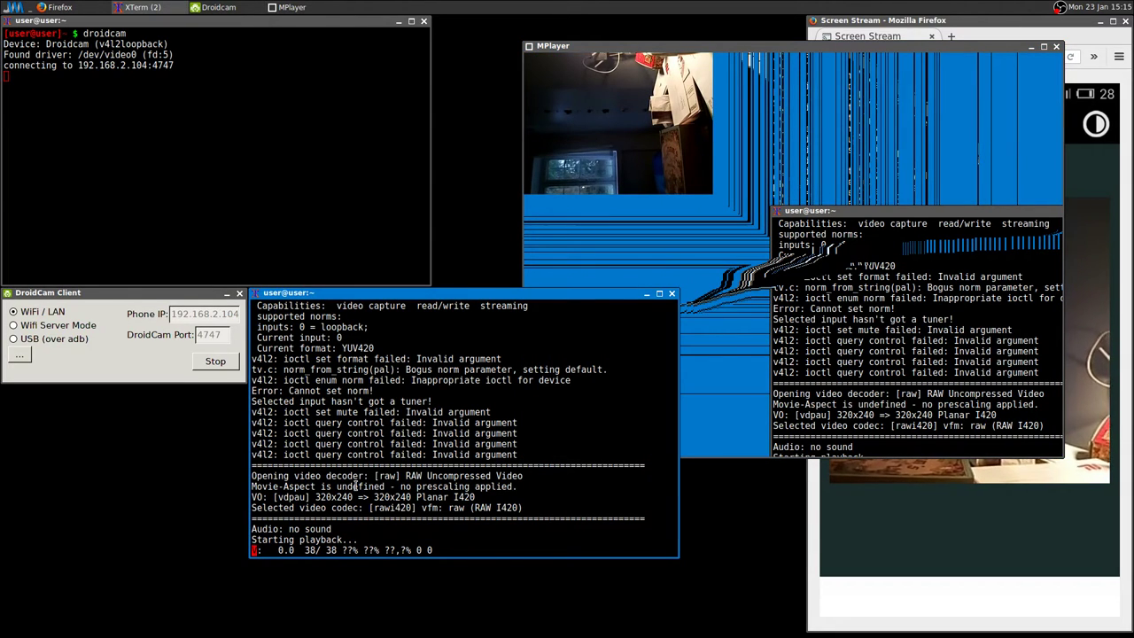
# Restart the mplayer tv:// stream, then enlarge its video window and move it over the phone screen stream
pyautogui.hotkey('ctrl', 'c')
pyautogui.press('Return')
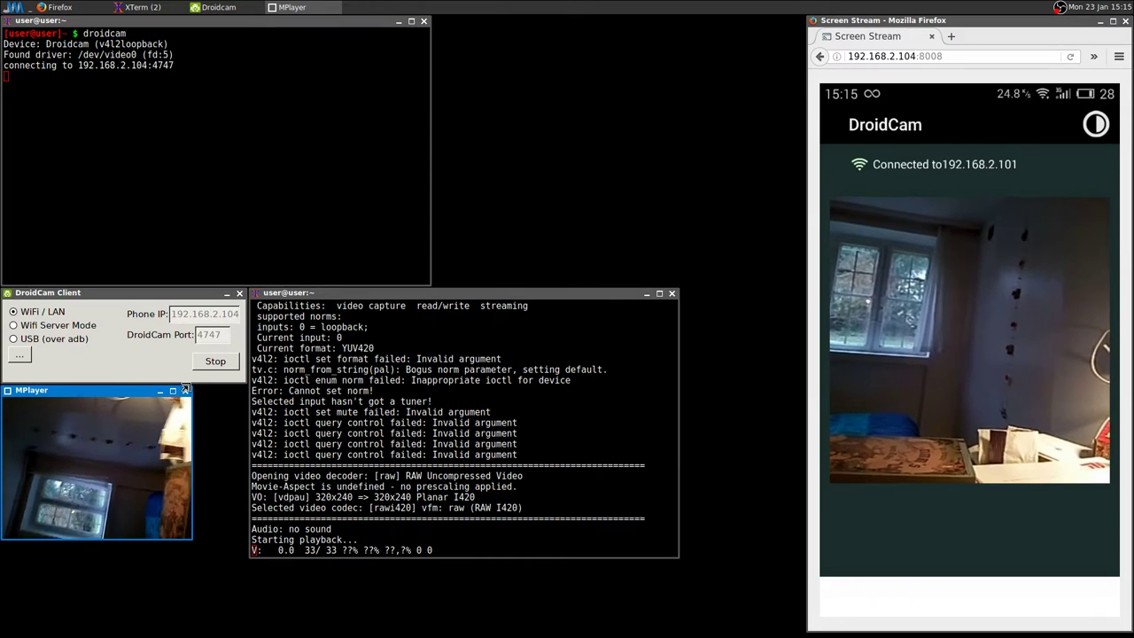
pyautogui.moveTo(188, 391); pyautogui.dragTo(594, 53)
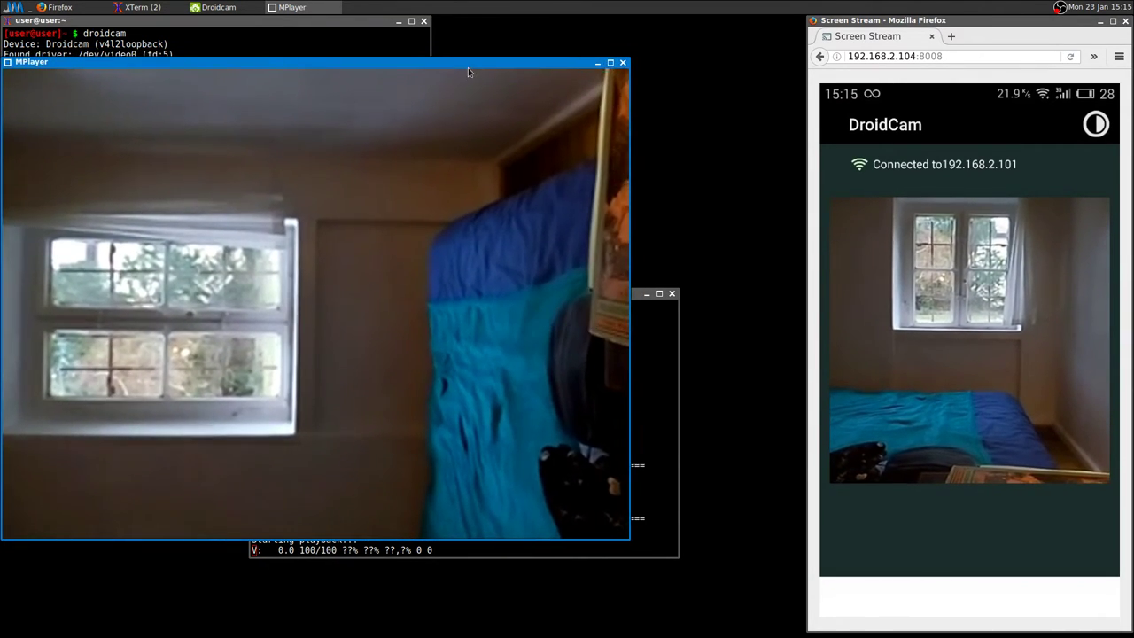
pyautogui.moveTo(468, 60); pyautogui.dragTo(969, 24)
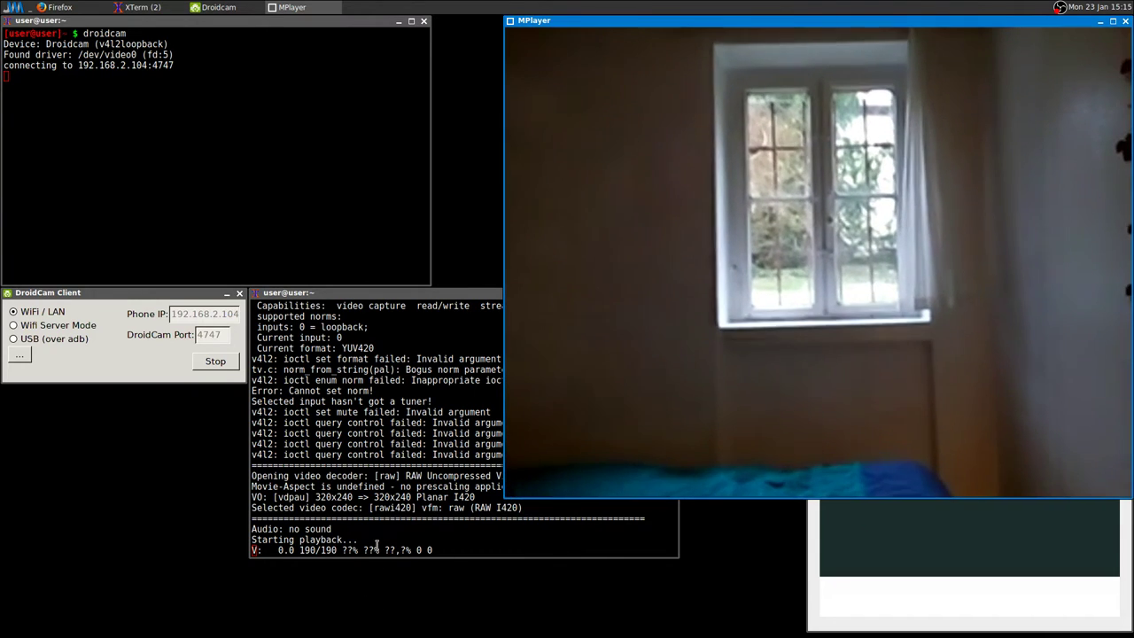
# Stop the MPlayer playback by interrupting it in its terminal
pyautogui.click(407, 504)
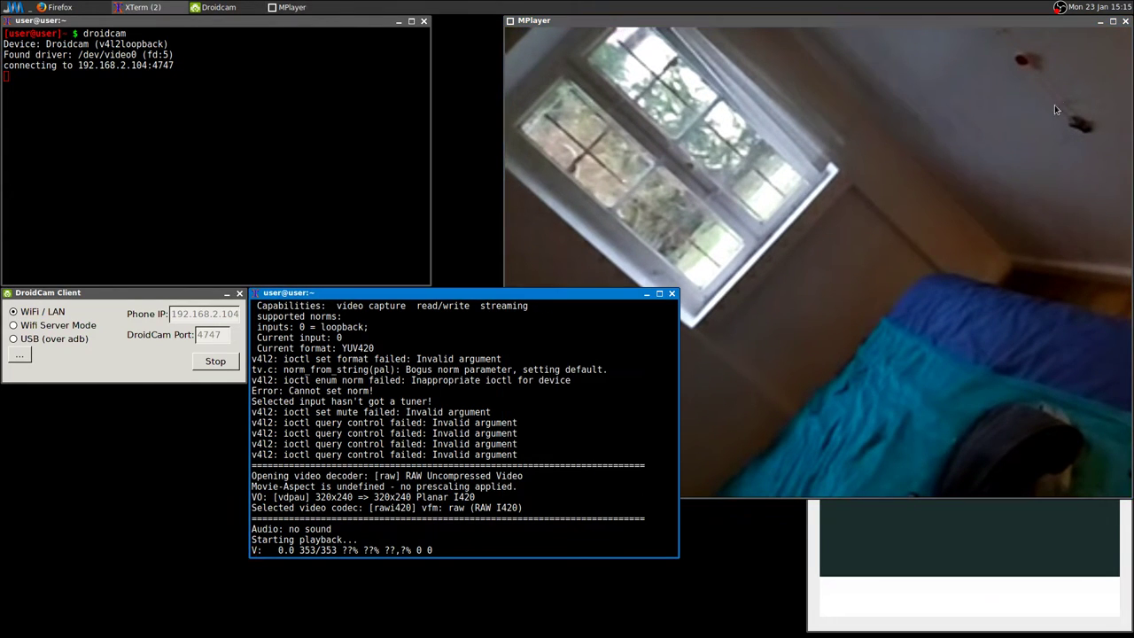
pyautogui.click(1113, 23)
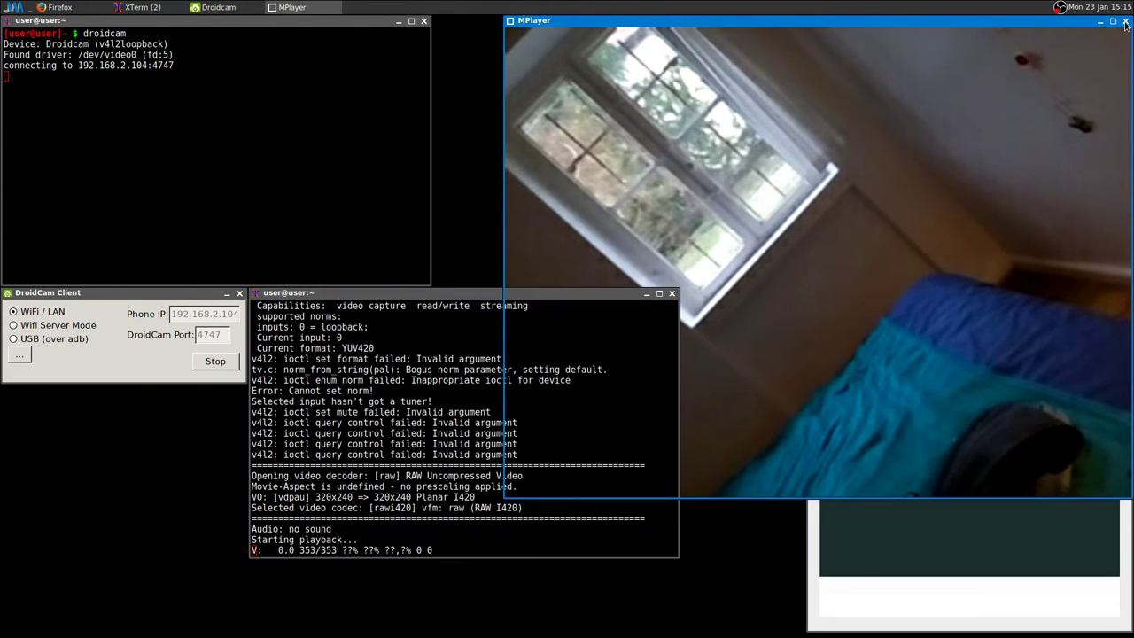
pyautogui.click(317, 413)
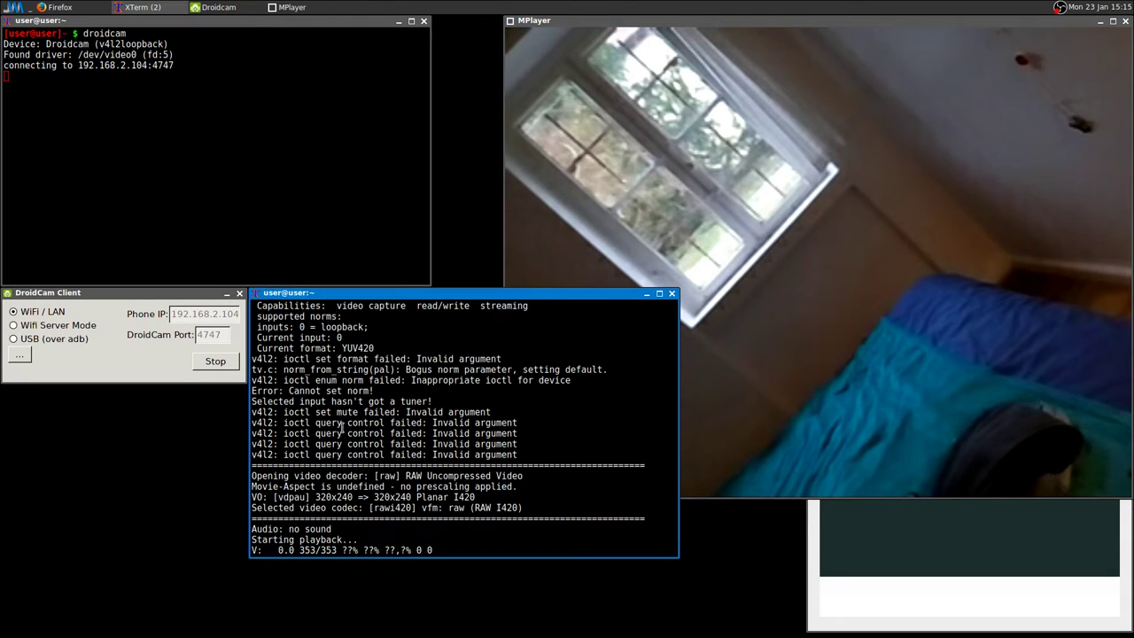
pyautogui.hotkey('ctrl', 'c')
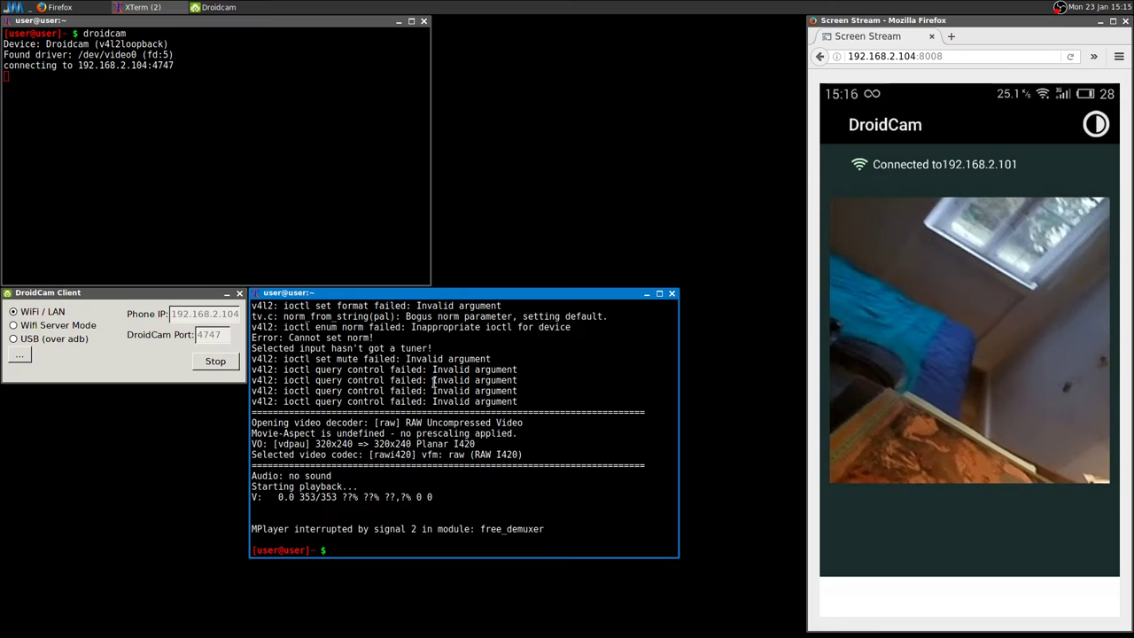
# Play the phone camera stream in VLC from the terminal with cvlc v4l2://
pyautogui.moveTo(432, 380)
pyautogui.mouseDown()
pyautogui.moveTo(429, 412)
pyautogui.moveTo(469, 380)
pyautogui.moveTo(432, 380)
pyautogui.mouseUp()
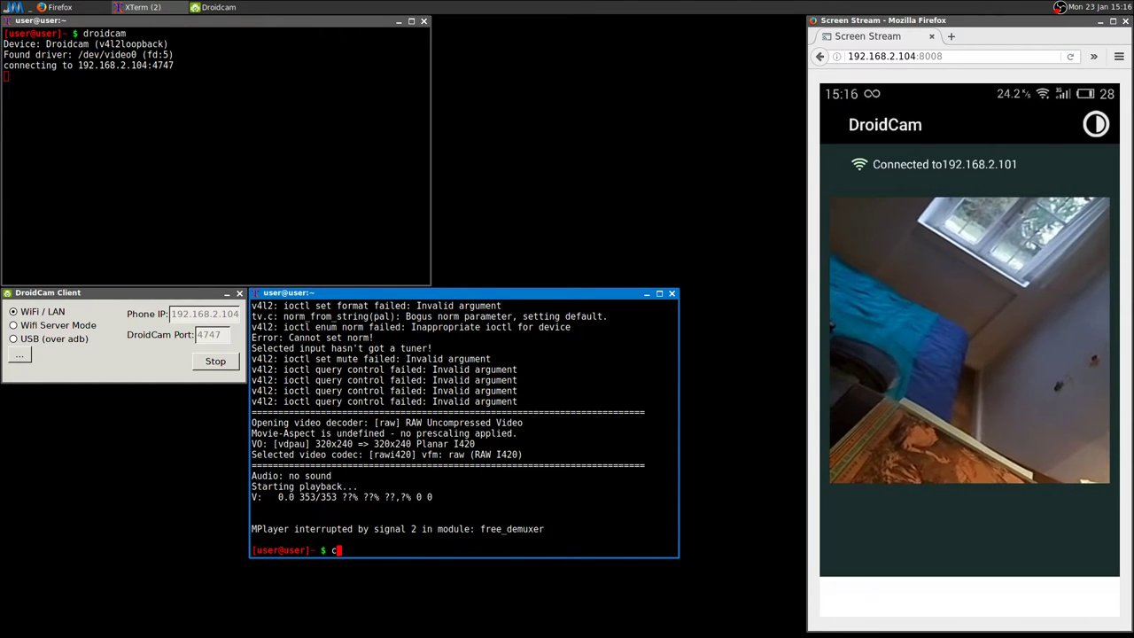
pyautogui.write('lc')
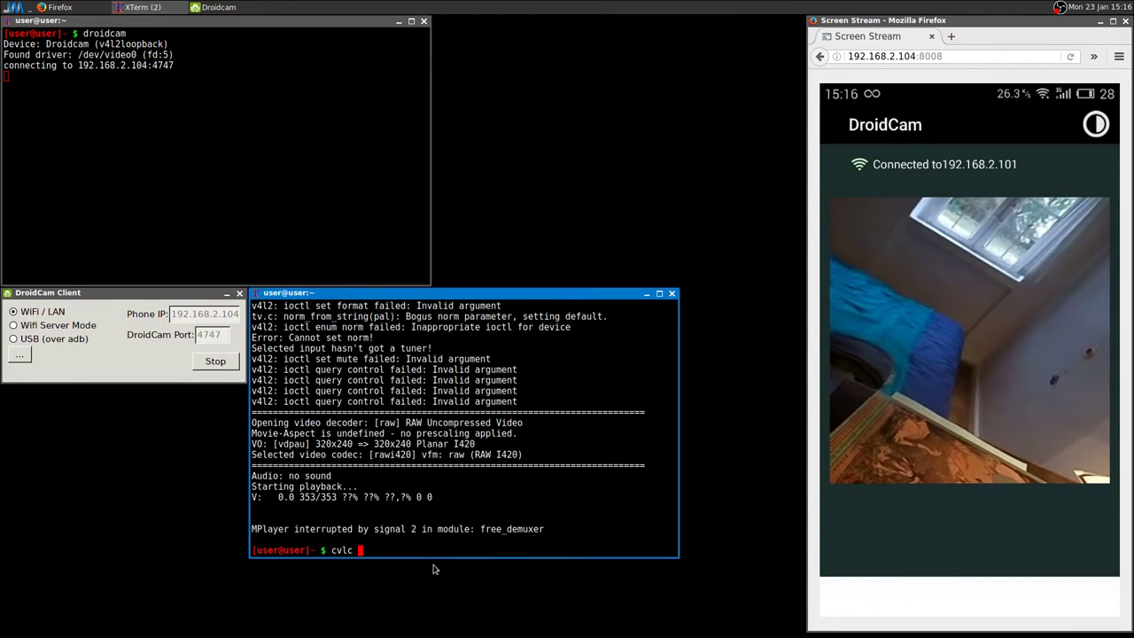
pyautogui.write('v')
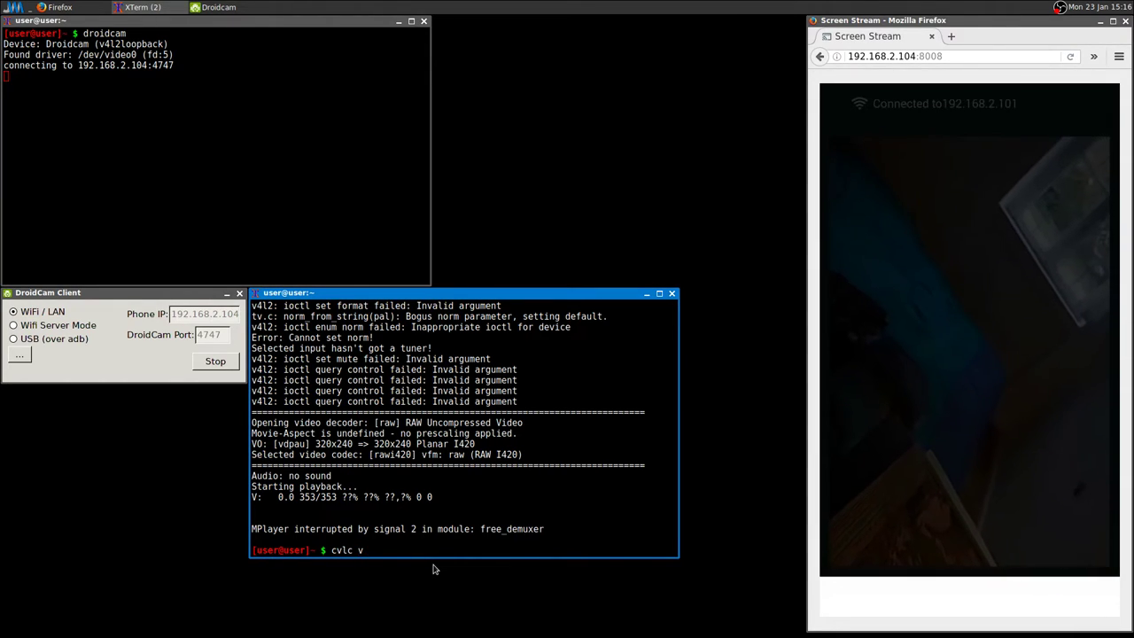
pyautogui.write('4')
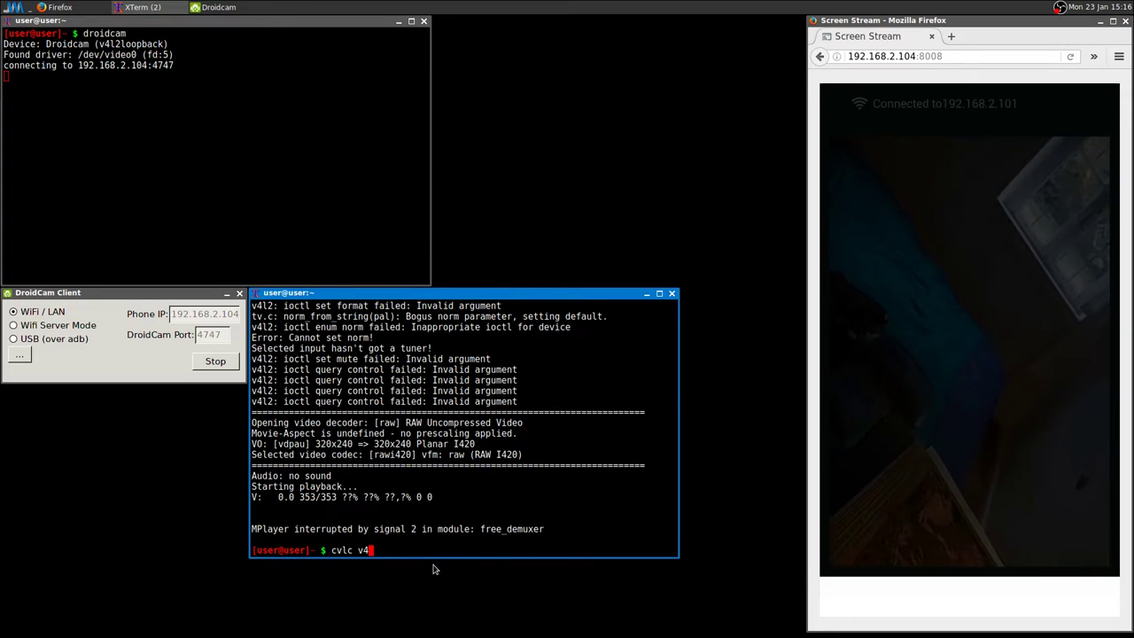
pyautogui.write('l2:')
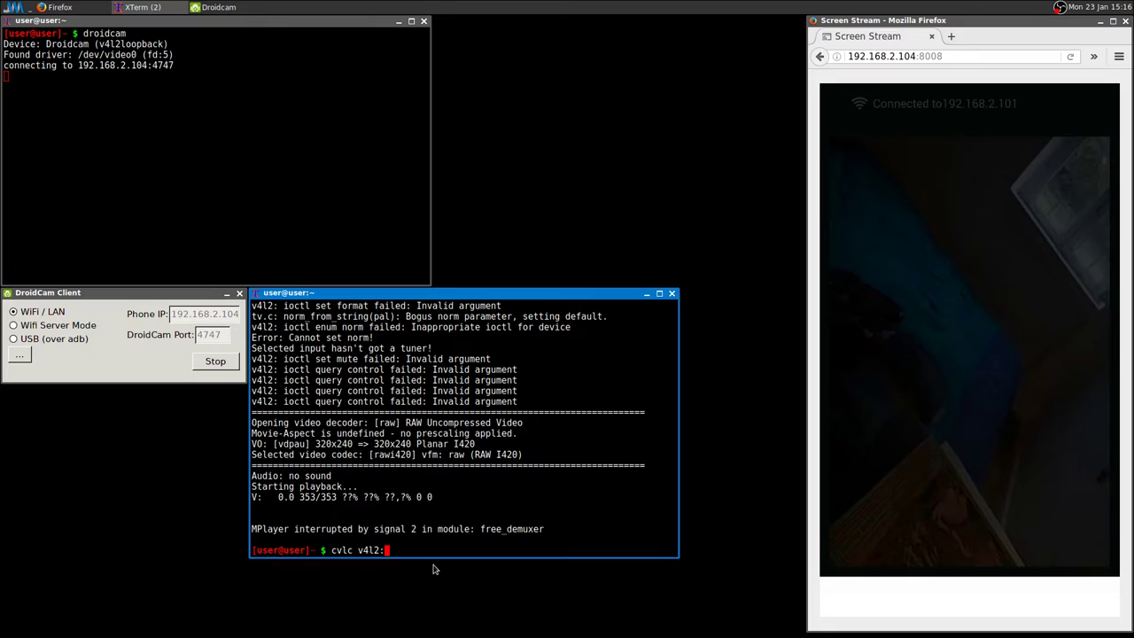
pyautogui.write('//')
pyautogui.press('Return')
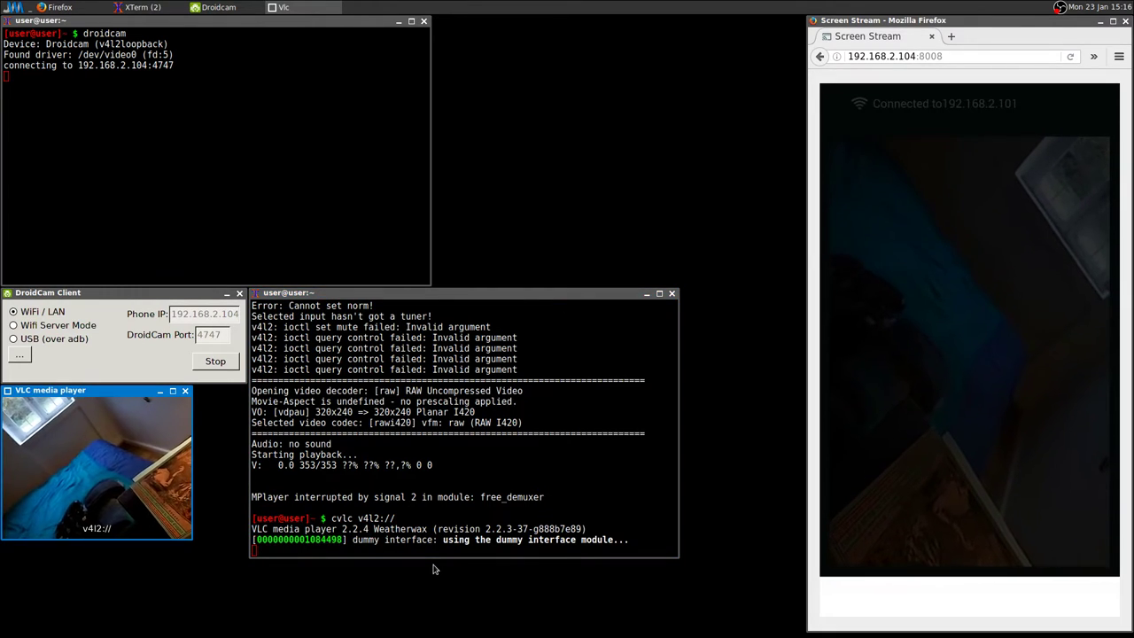
# Enlarge the VLC video window to about 970 x 711 and move the second terminal away from it
pyautogui.moveTo(188, 391); pyautogui.dragTo(569, 107)
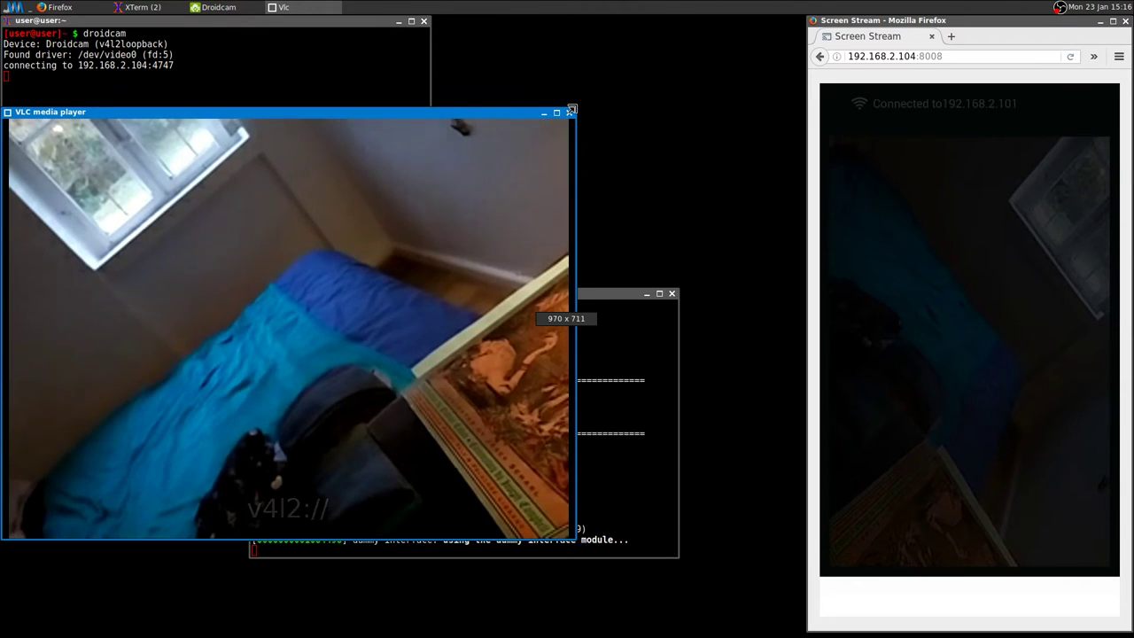
pyautogui.click(638, 495)
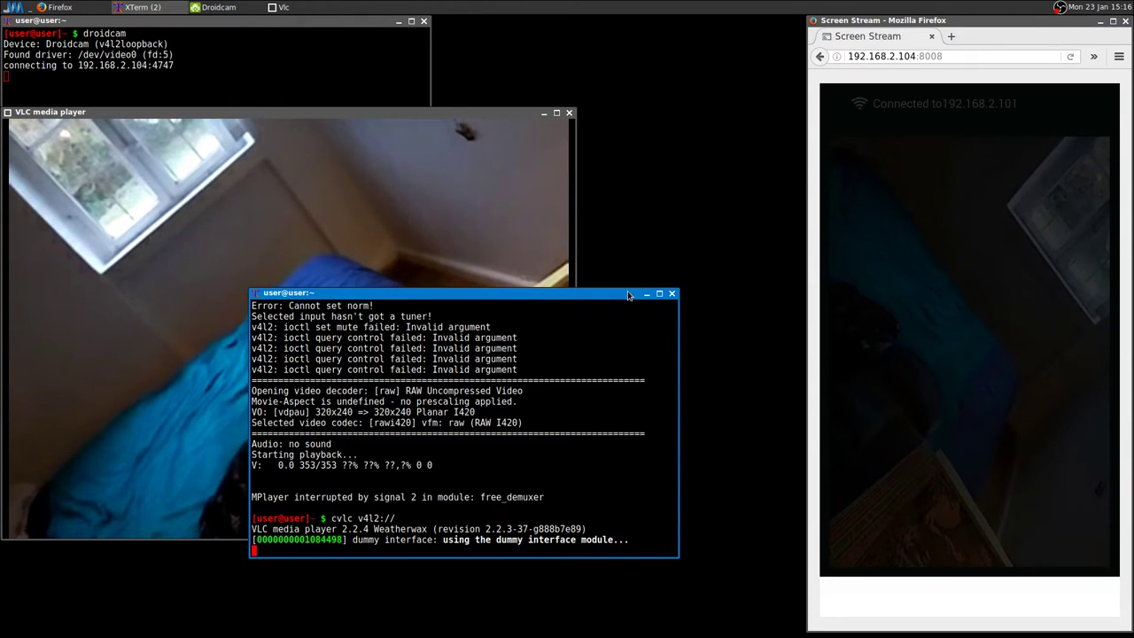
pyautogui.moveTo(628, 292); pyautogui.dragTo(1081, 16)
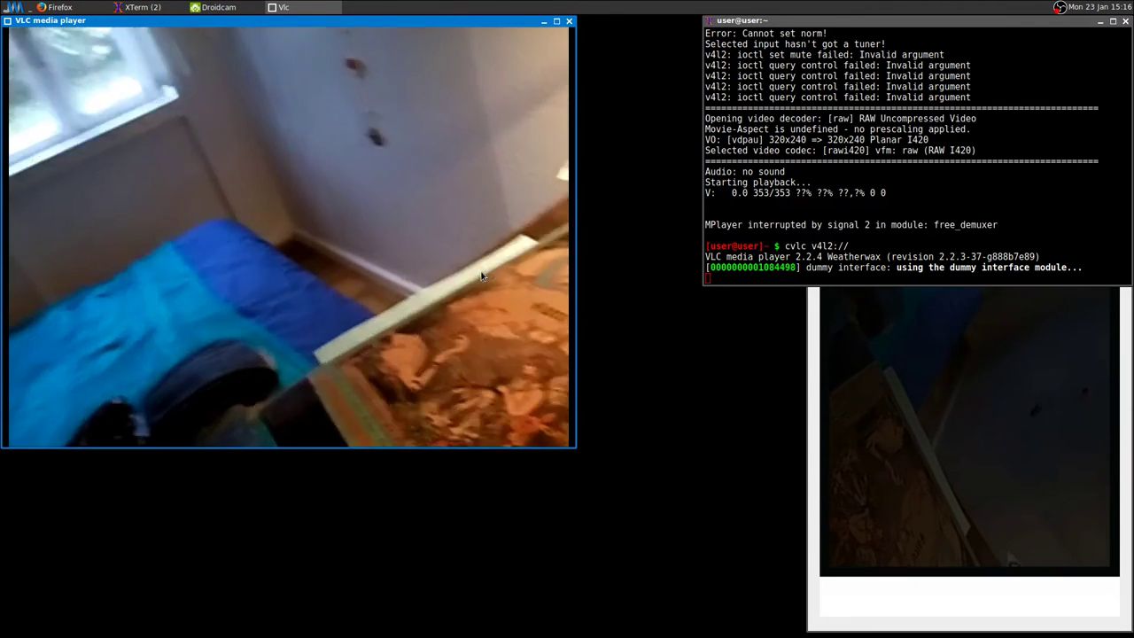
# Quit VLC and list the device files with ls /dev in the second terminal
pyautogui.hotkey('ctrl', 'q')
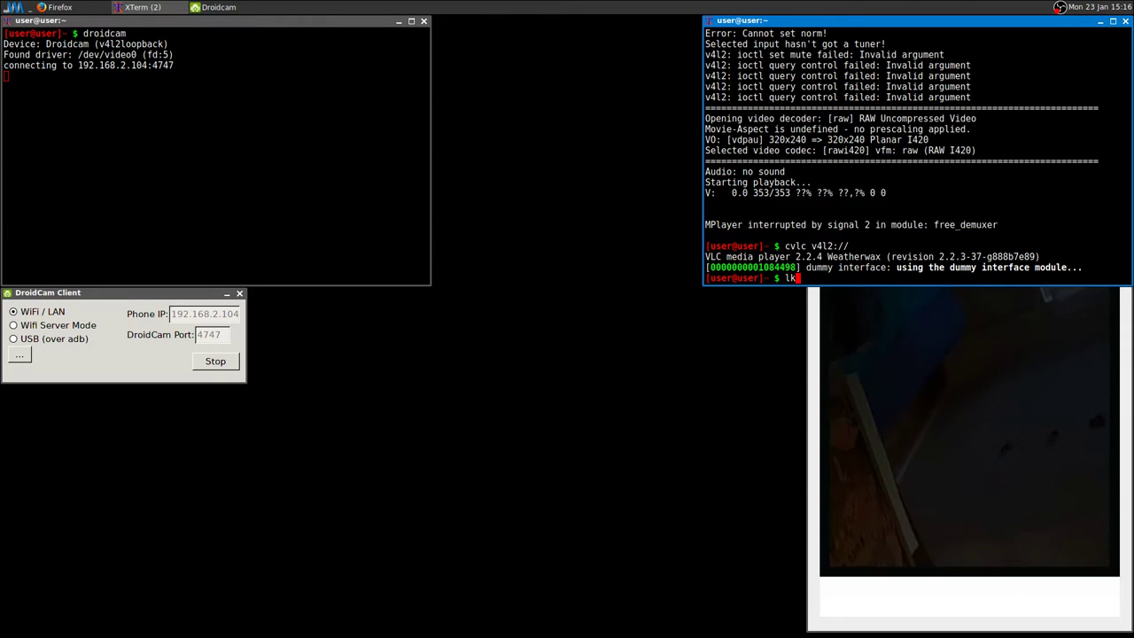
pyautogui.press('BackSpace')
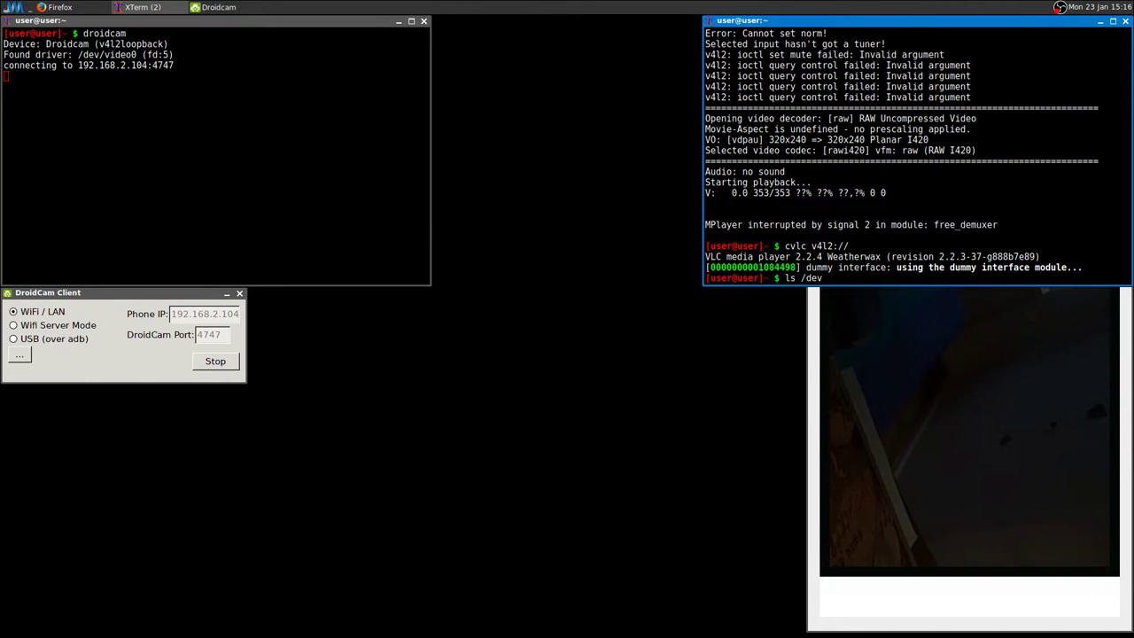
pyautogui.write('s /dev')
pyautogui.press('Return')
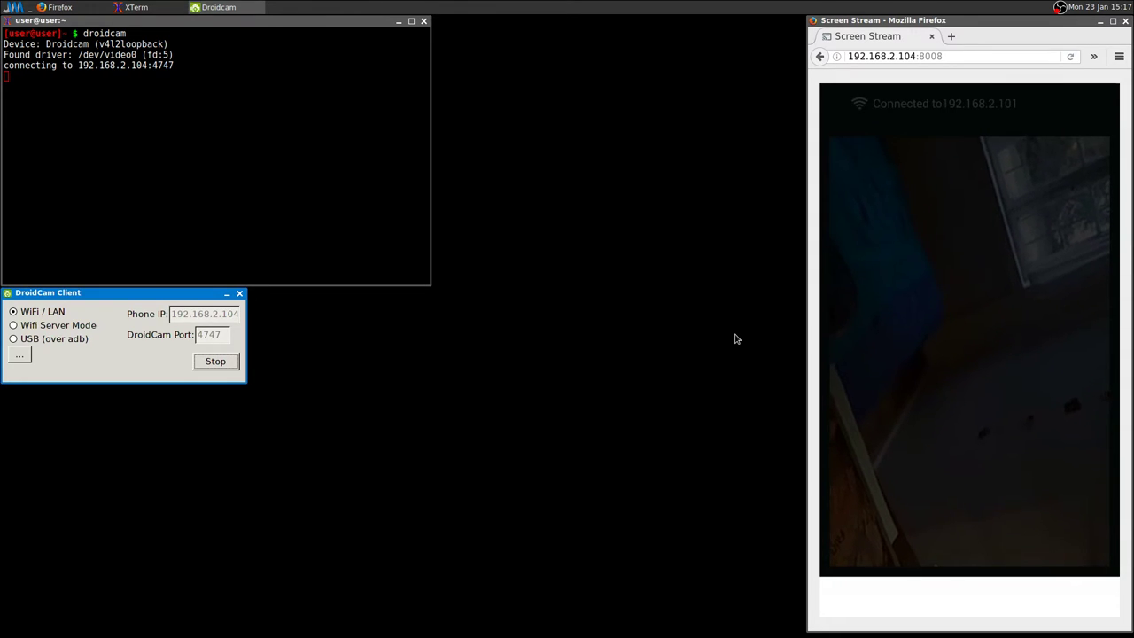
# Launch OBS and add a new Video Capture Device (V4L2) source using the Droidcam (v4l2loopback) device
pyautogui.hotkey('alt', 'F2')
pyautogui.write('obs')
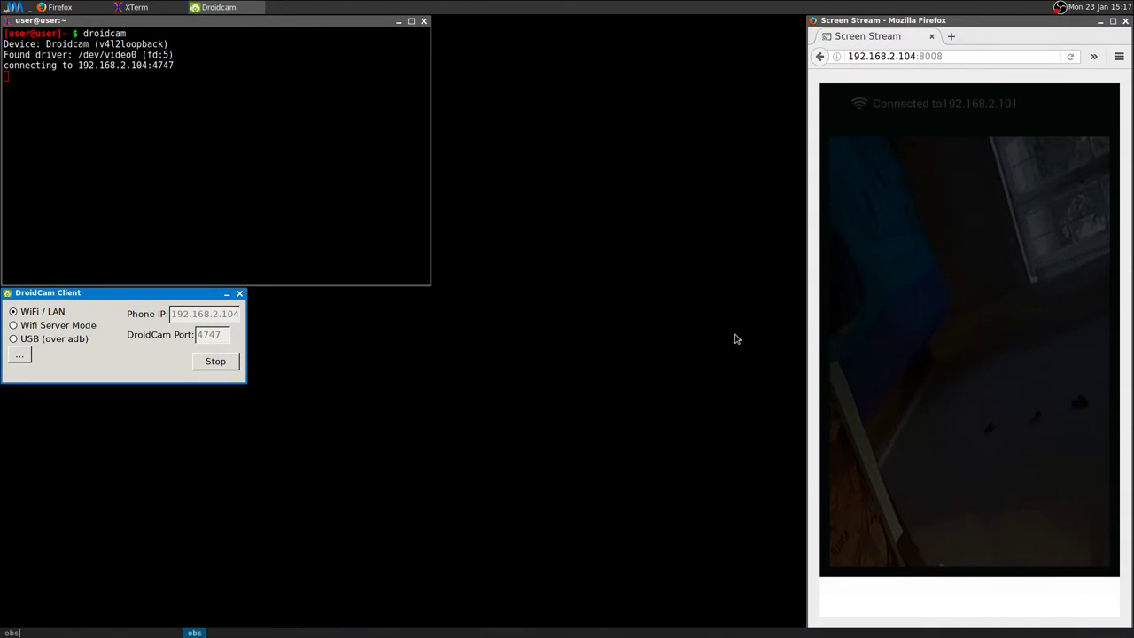
pyautogui.press('Return')
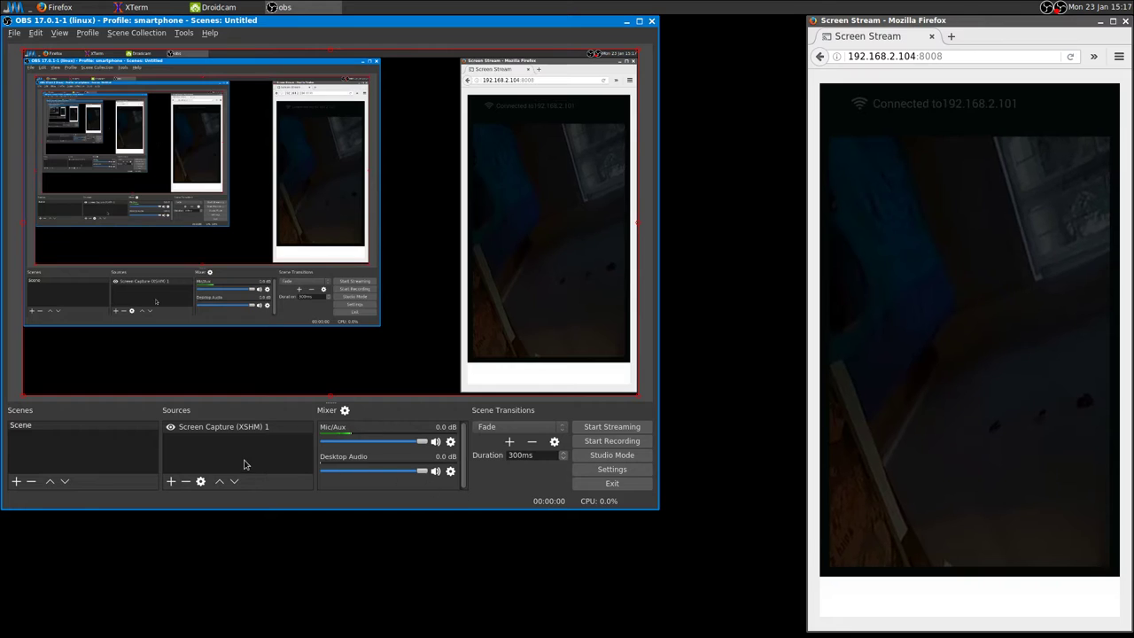
pyautogui.click(171, 481)
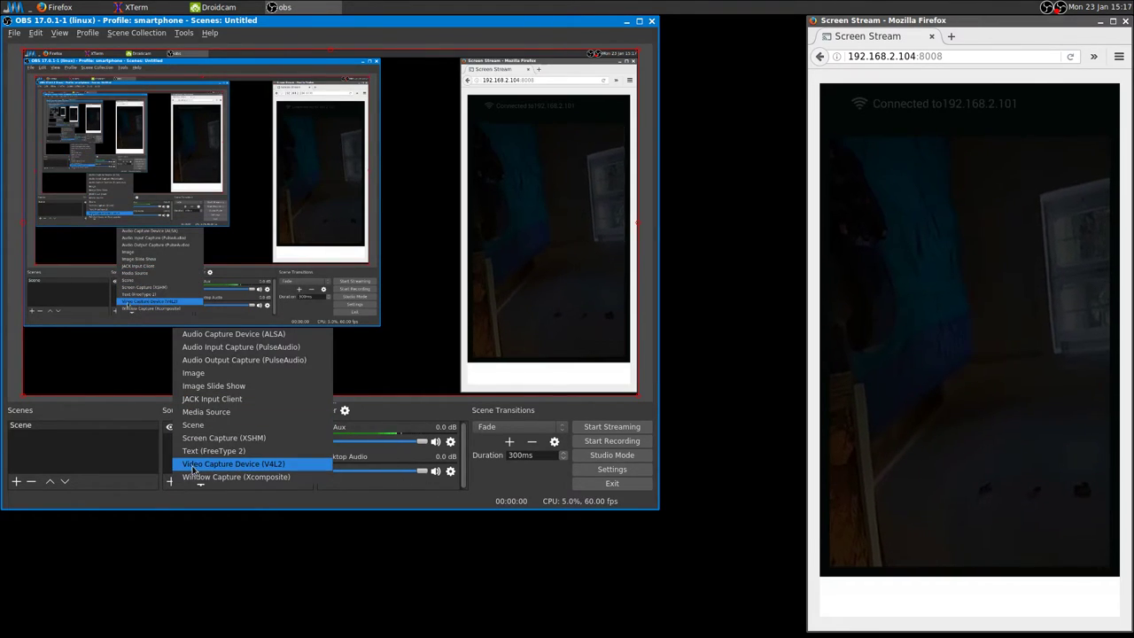
pyautogui.click(276, 465)
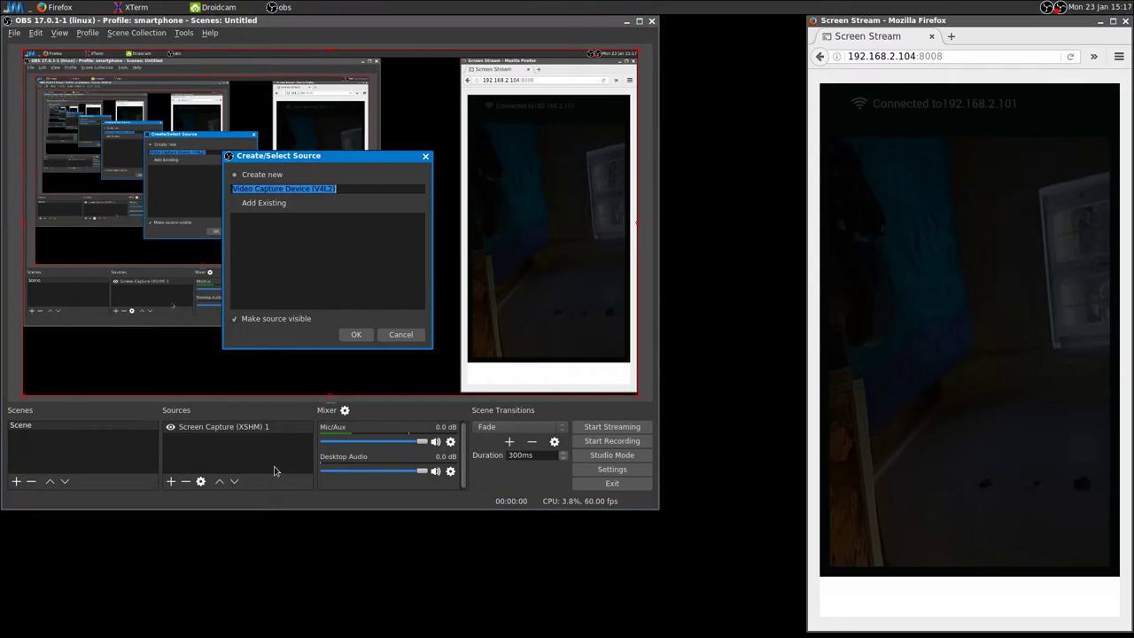
pyautogui.click(356, 336)
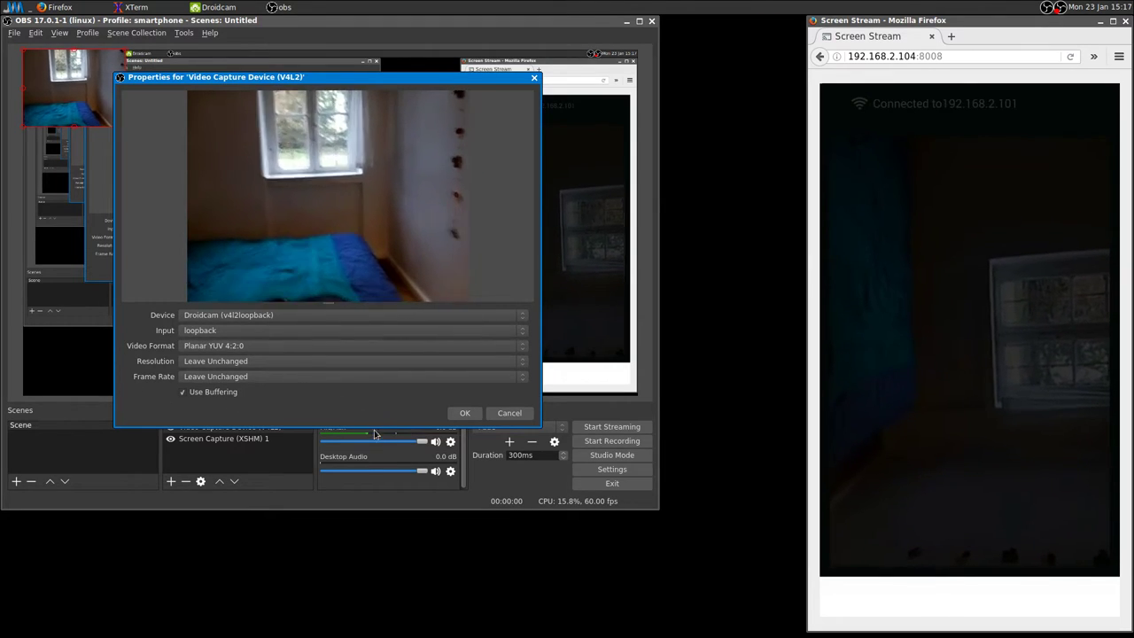
pyautogui.click(463, 413)
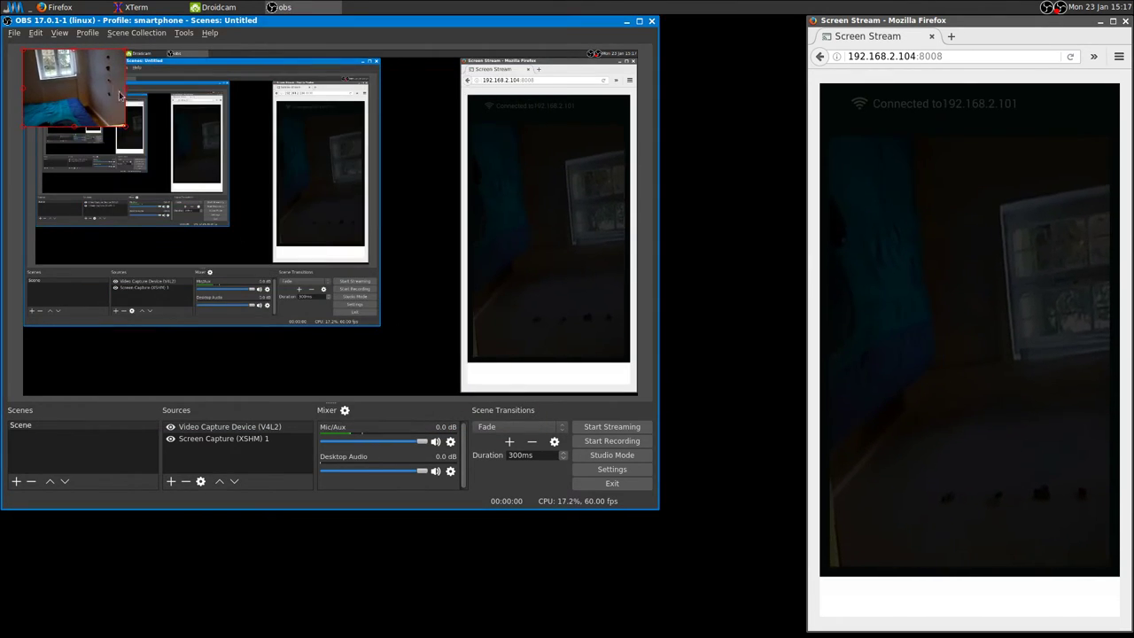
# Resize the camera source and place it in the lower-left corner of the scene, over the screen capture
pyautogui.moveTo(125, 129); pyautogui.dragTo(243, 213)
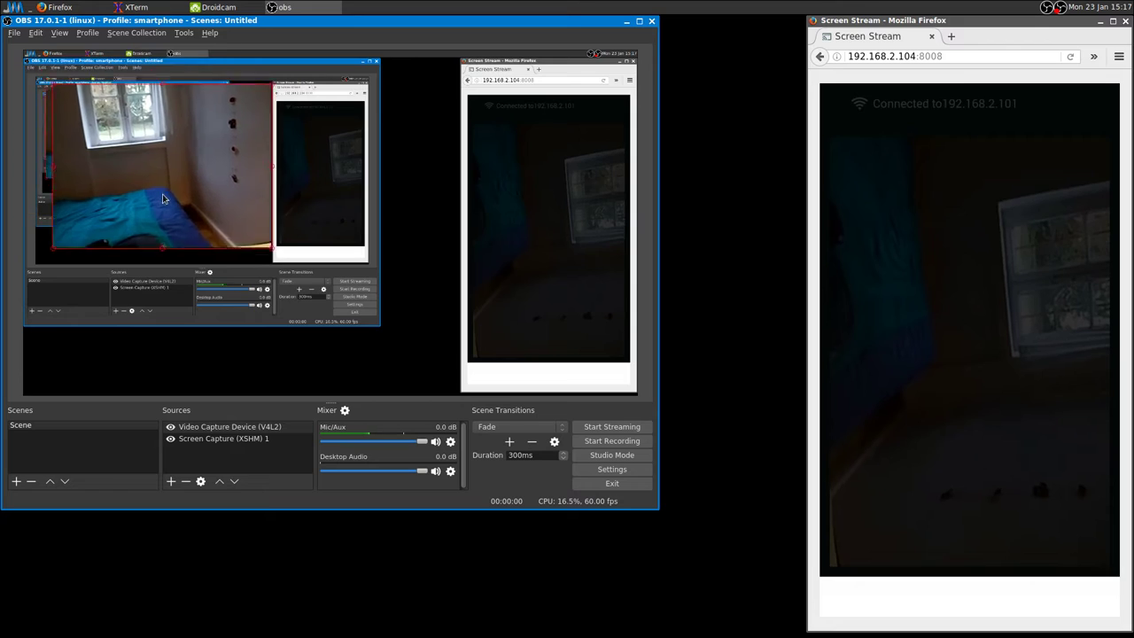
pyautogui.moveTo(135, 156); pyautogui.dragTo(136, 338)
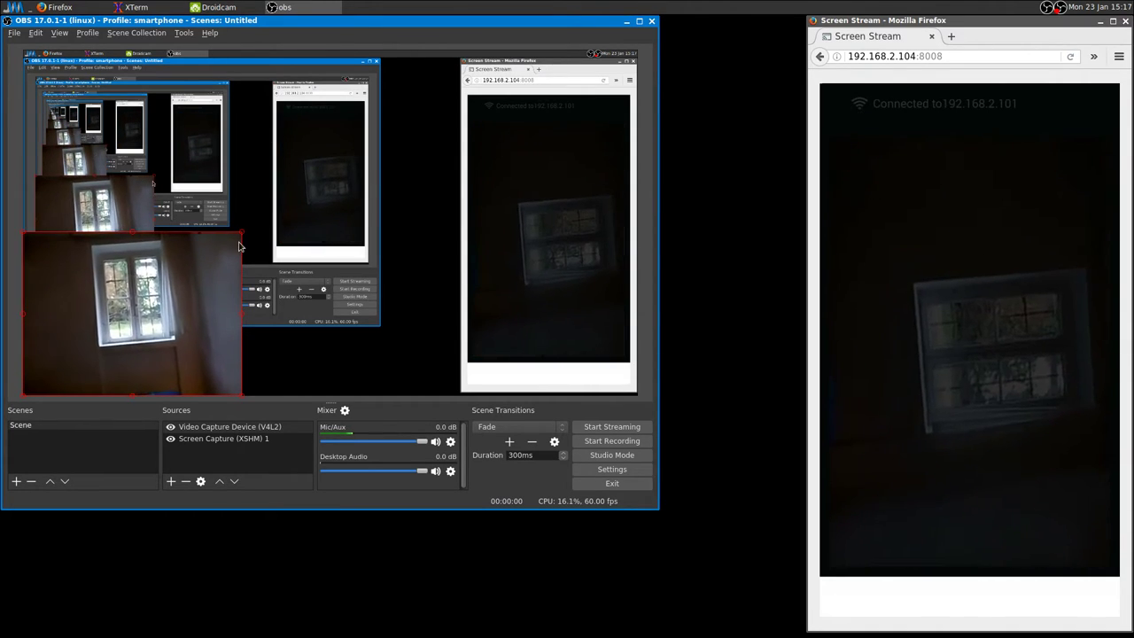
pyautogui.moveTo(242, 232); pyautogui.dragTo(114, 338)
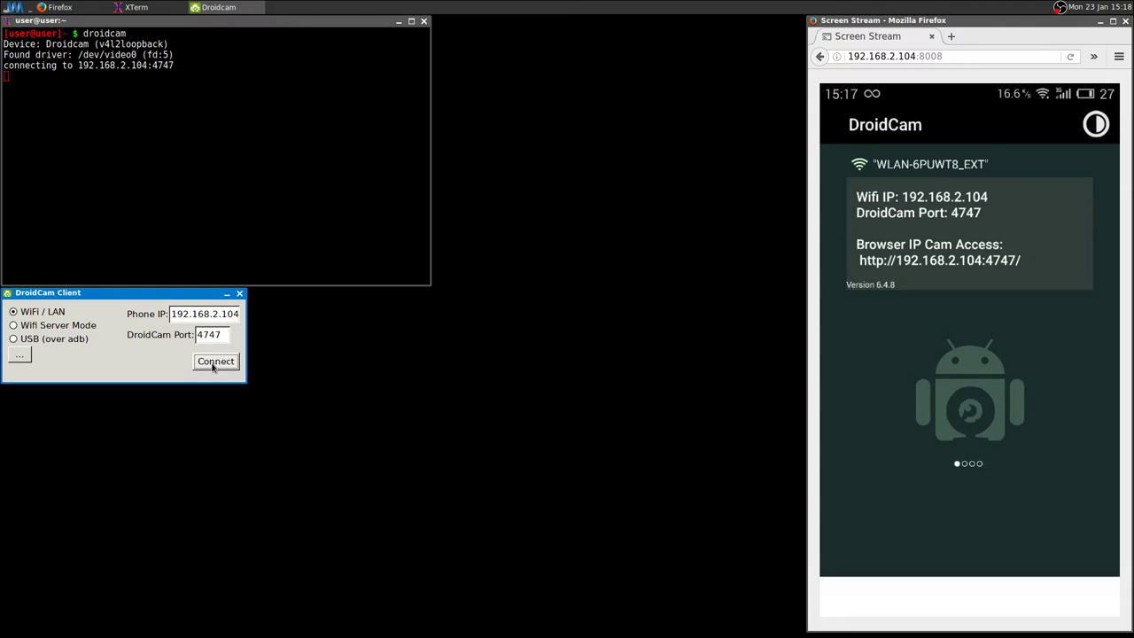
# Close the DroidCam client and the terminal it was started from
pyautogui.click(301, 151)
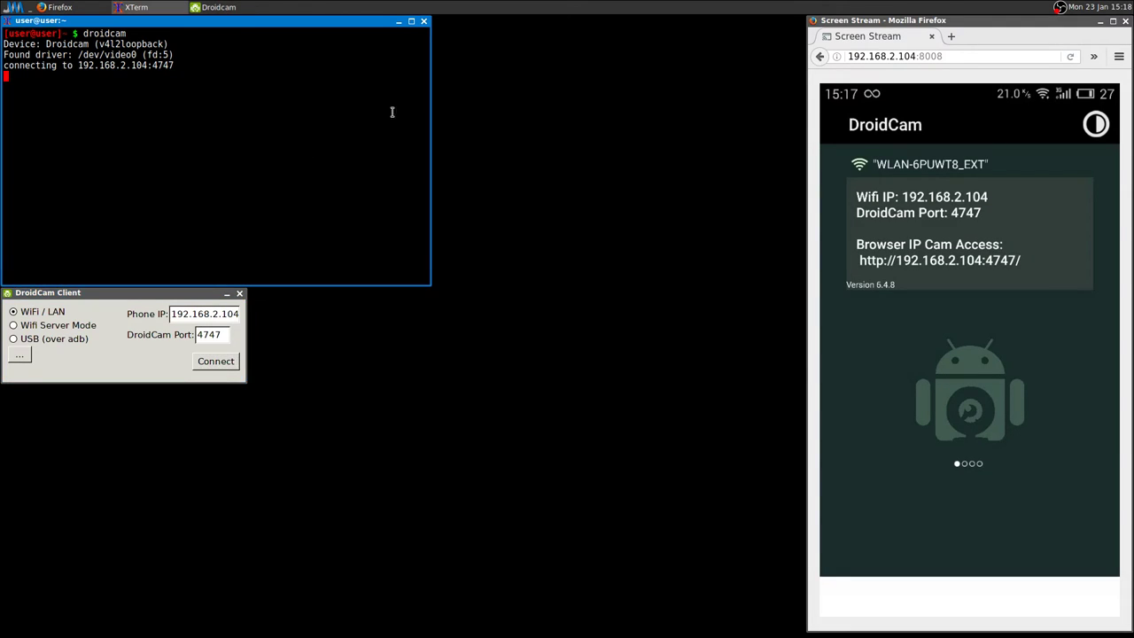
pyautogui.click(239, 293)
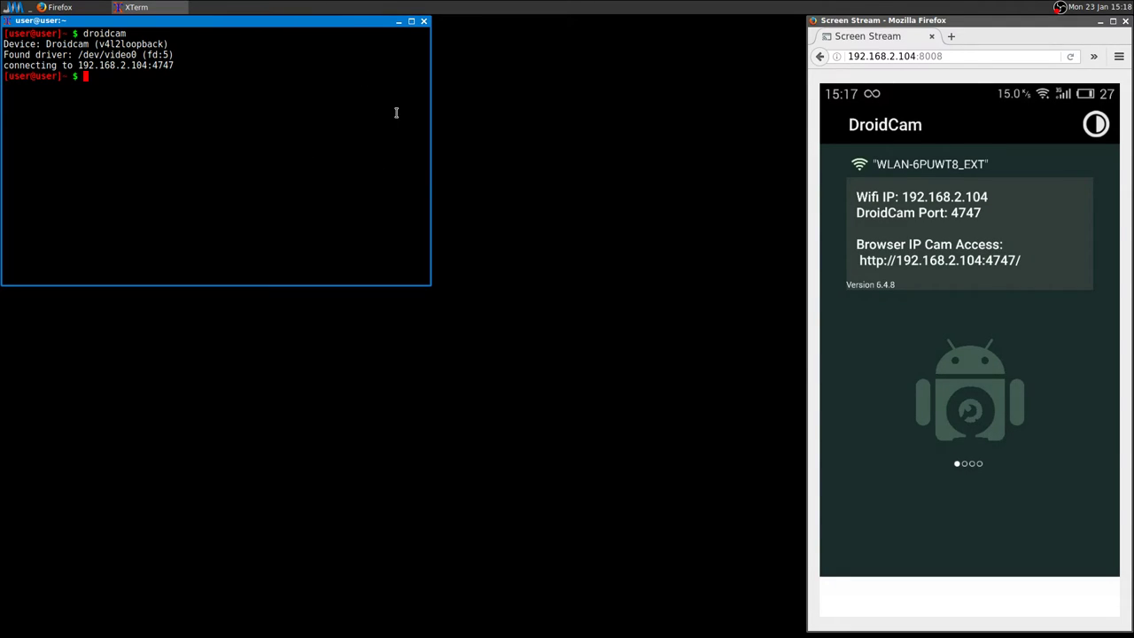
pyautogui.click(424, 22)
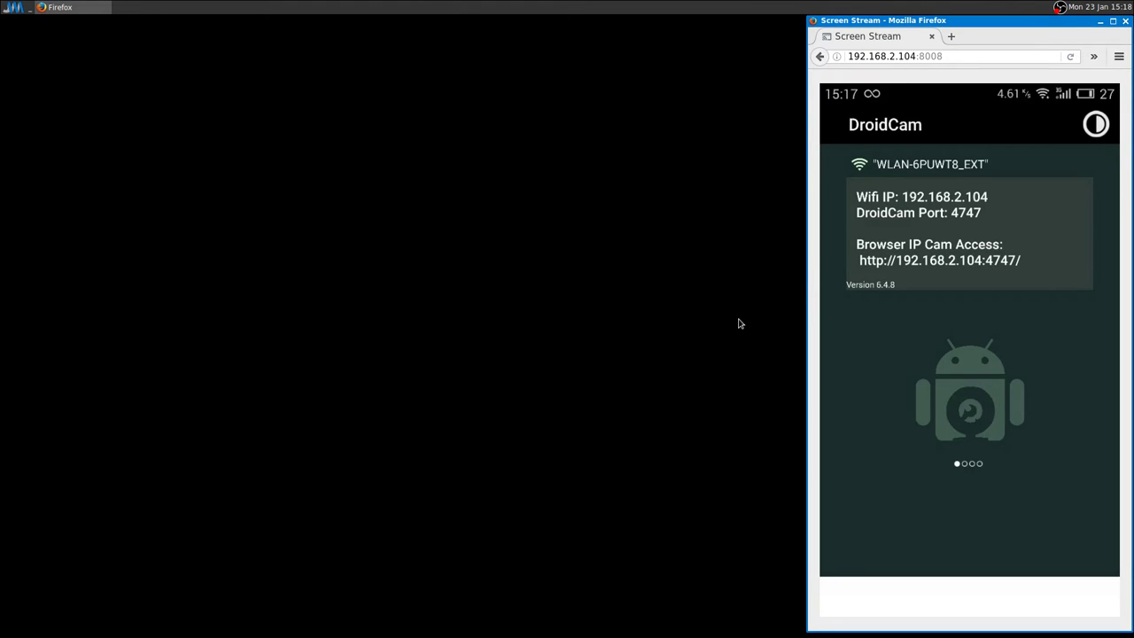
# Launch a new Firefox window and widen it to roughly half of the screen
pyautogui.hotkey('alt', 'F2')
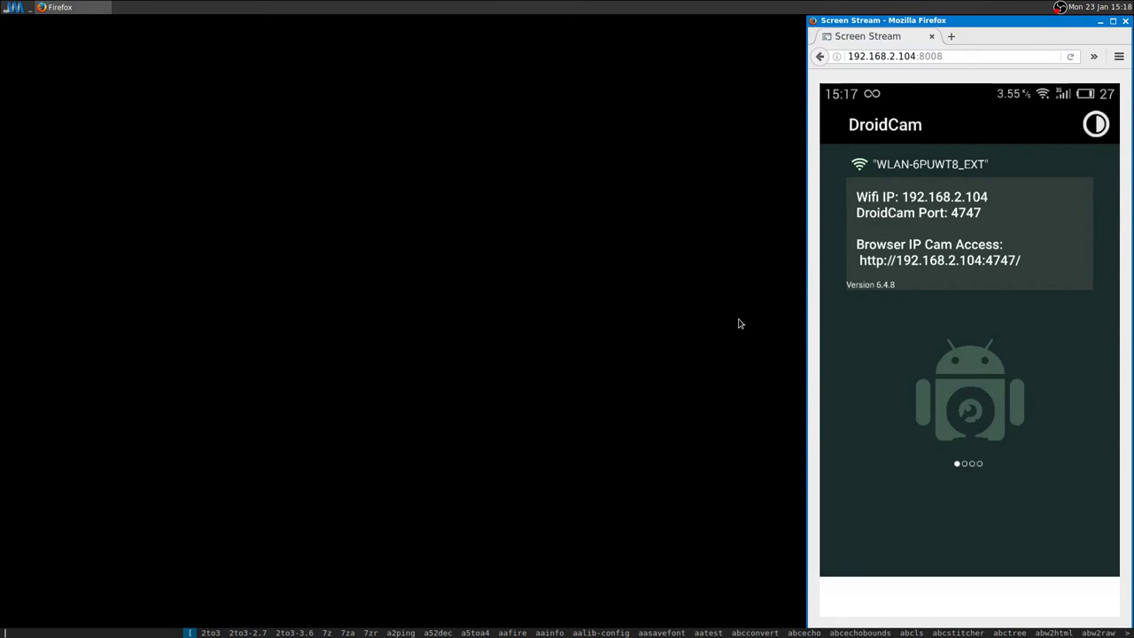
pyautogui.write('firefo')
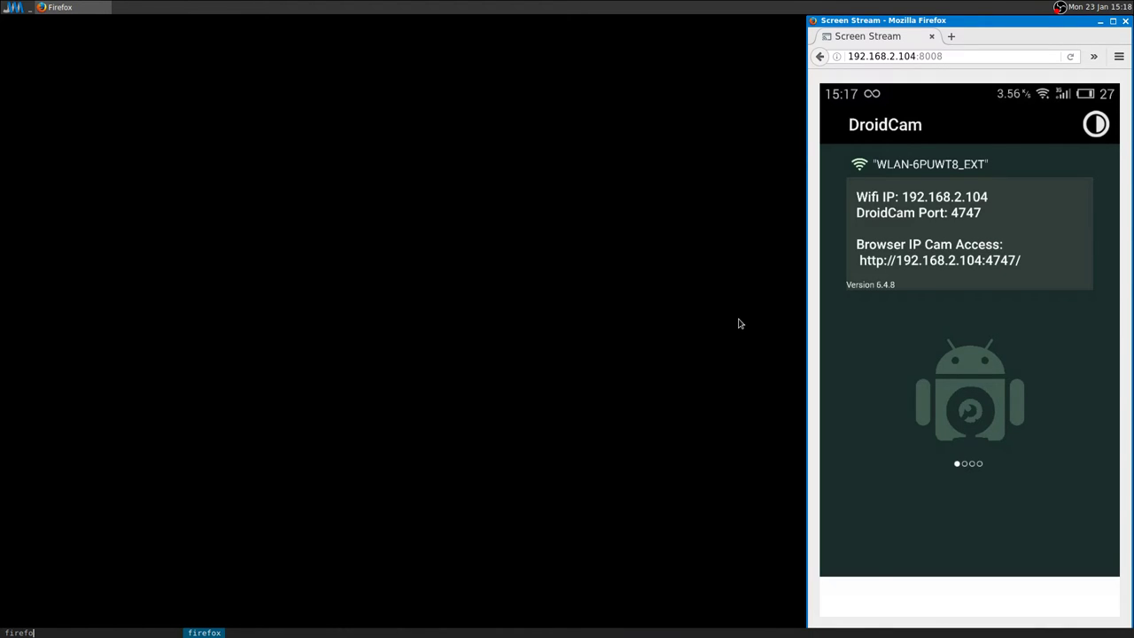
pyautogui.press('Return')
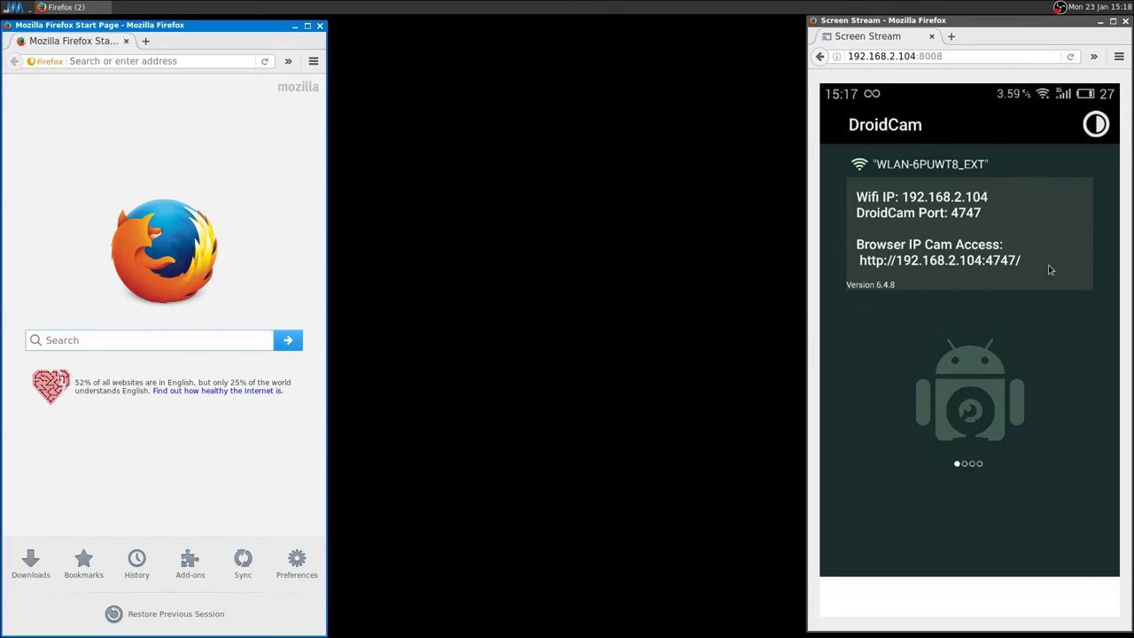
pyautogui.moveTo(328, 316); pyautogui.dragTo(600, 315)
# Try to open the phone's camera page at 192.168.2.104:8080
pyautogui.hotkey('ctrl', 'l')
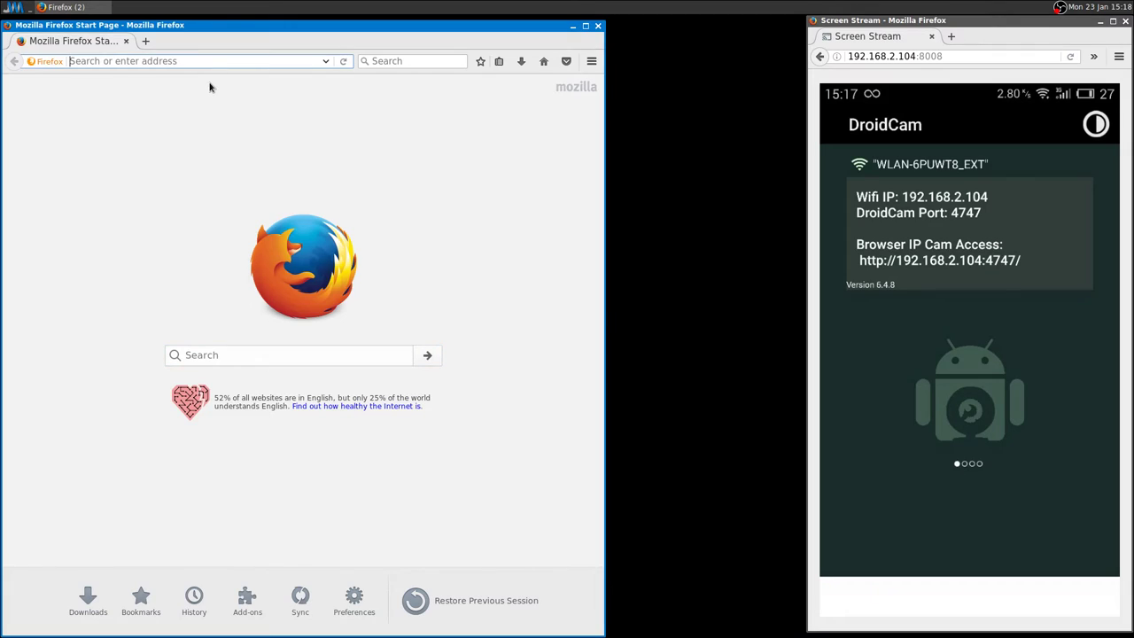
pyautogui.write('192.168.2.104/')
pyautogui.press('End')
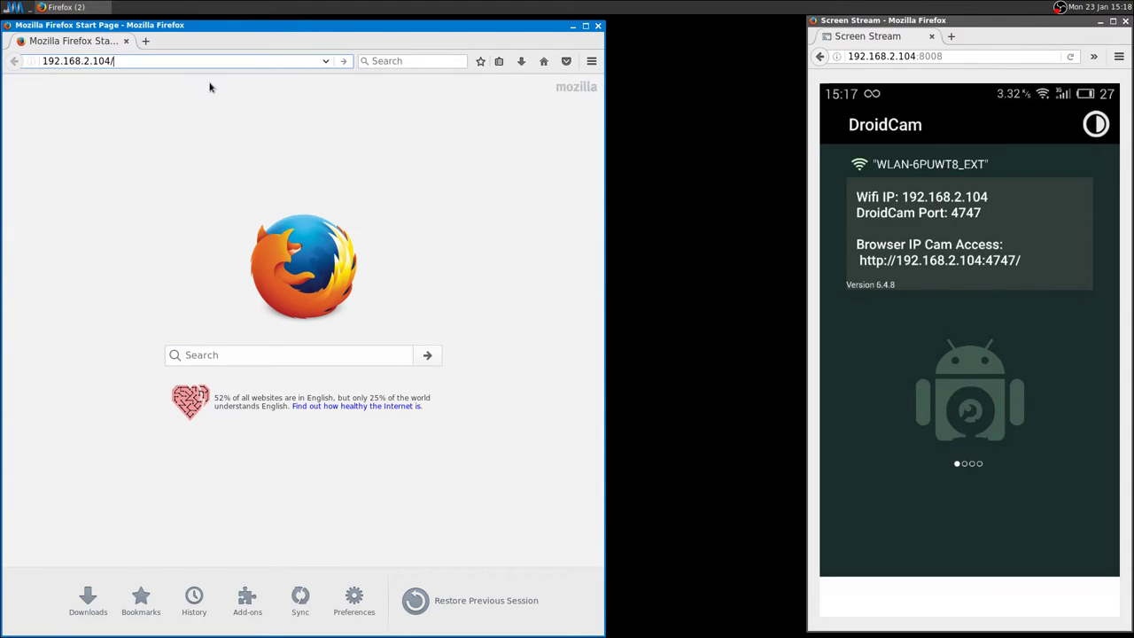
pyautogui.press('BackSpace')
pyautogui.write(':80809')
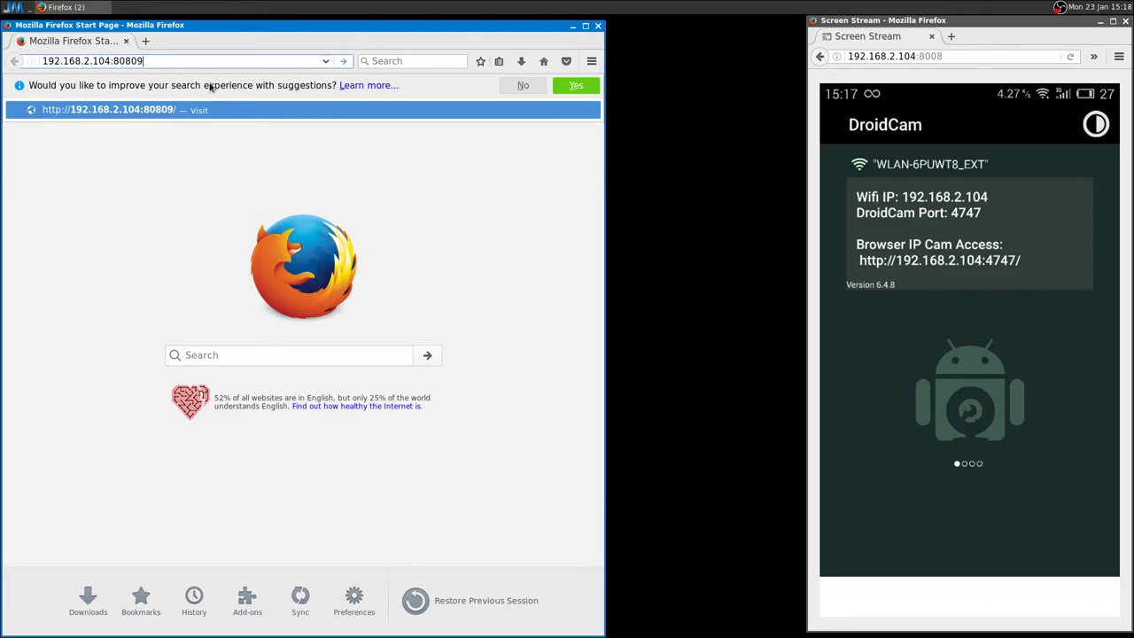
pyautogui.press('Return')
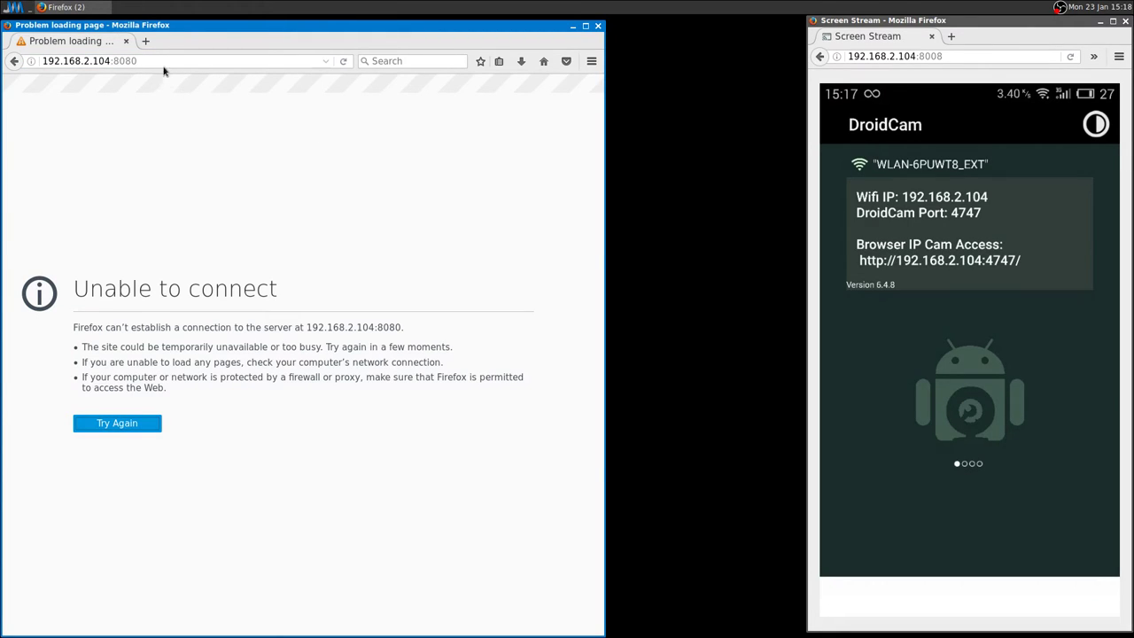
# Change the port in the address to 4747 and open the DroidCam video feed at 192.168.2.104:4747
pyautogui.press('BackSpace')
pyautogui.press('BackSpace')
pyautogui.press('BackSpace')
pyautogui.press('BackSpace')
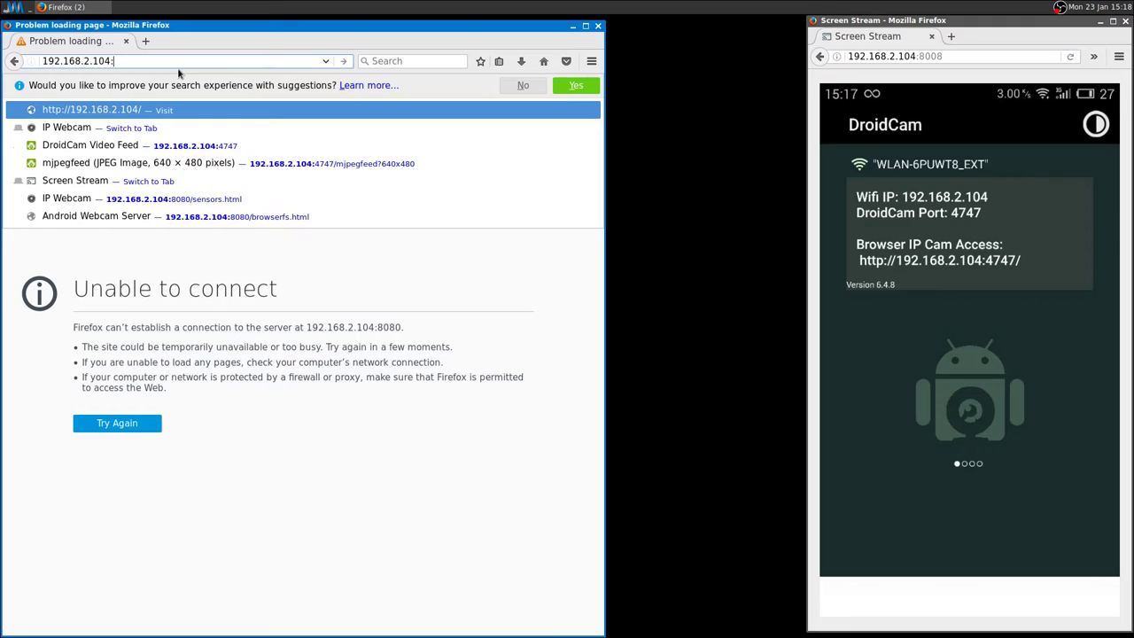
pyautogui.write('4747')
pyautogui.press('Return')
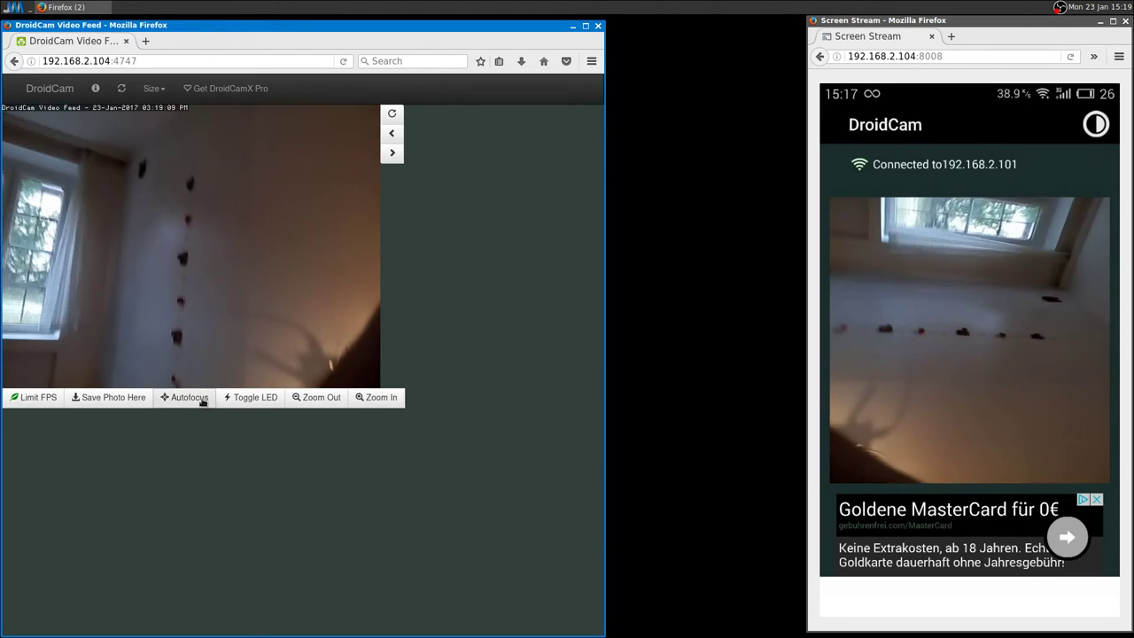
# Test the web feed's camera controls by toggling the LED, zooming in and out, autofocusing, and switching the LED on and off again
pyautogui.click(235, 398)
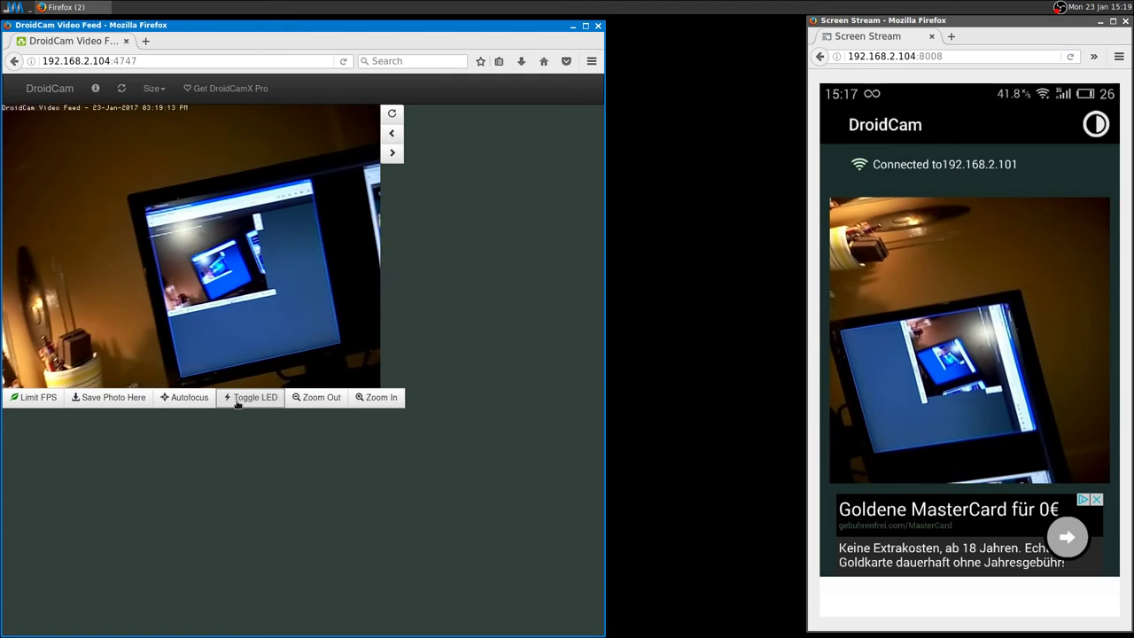
pyautogui.click(390, 398)
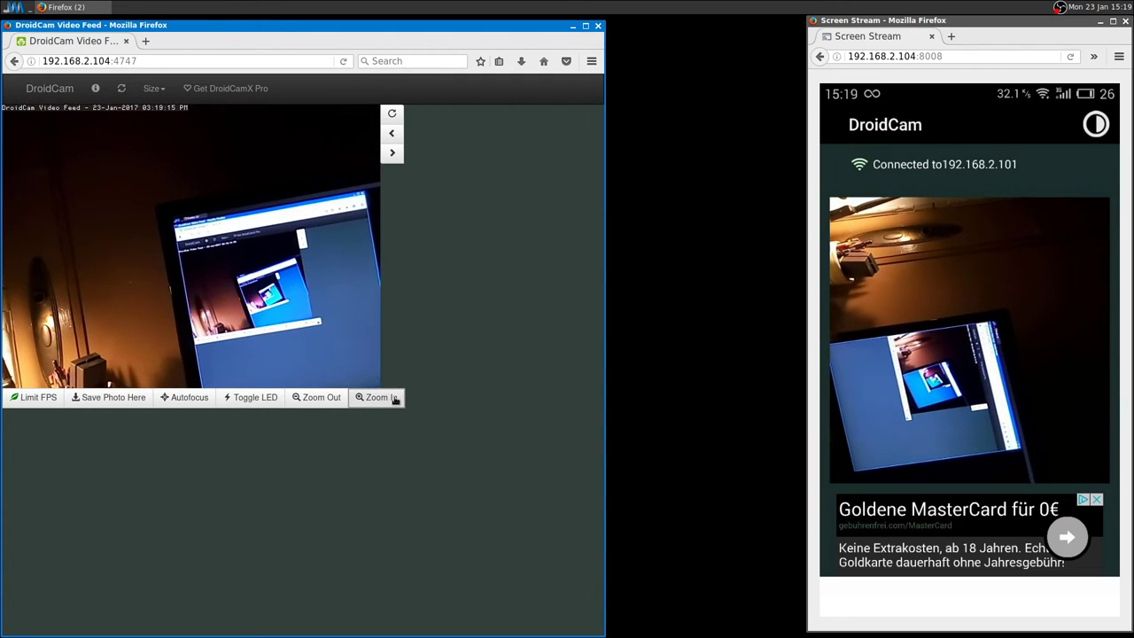
pyautogui.click(319, 398)
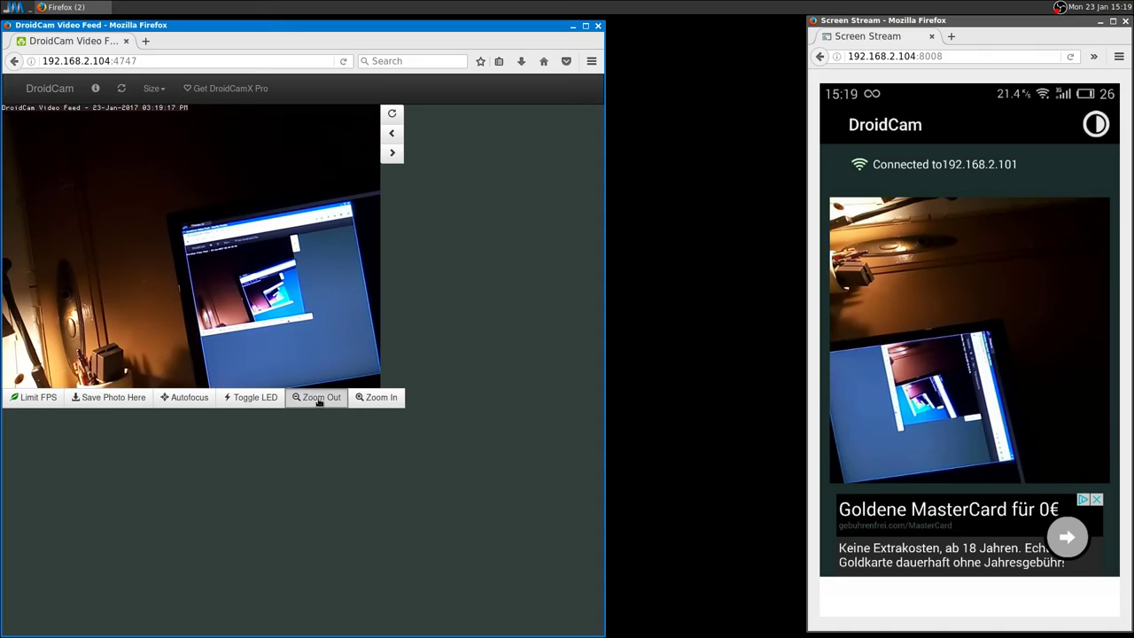
pyautogui.click(202, 400)
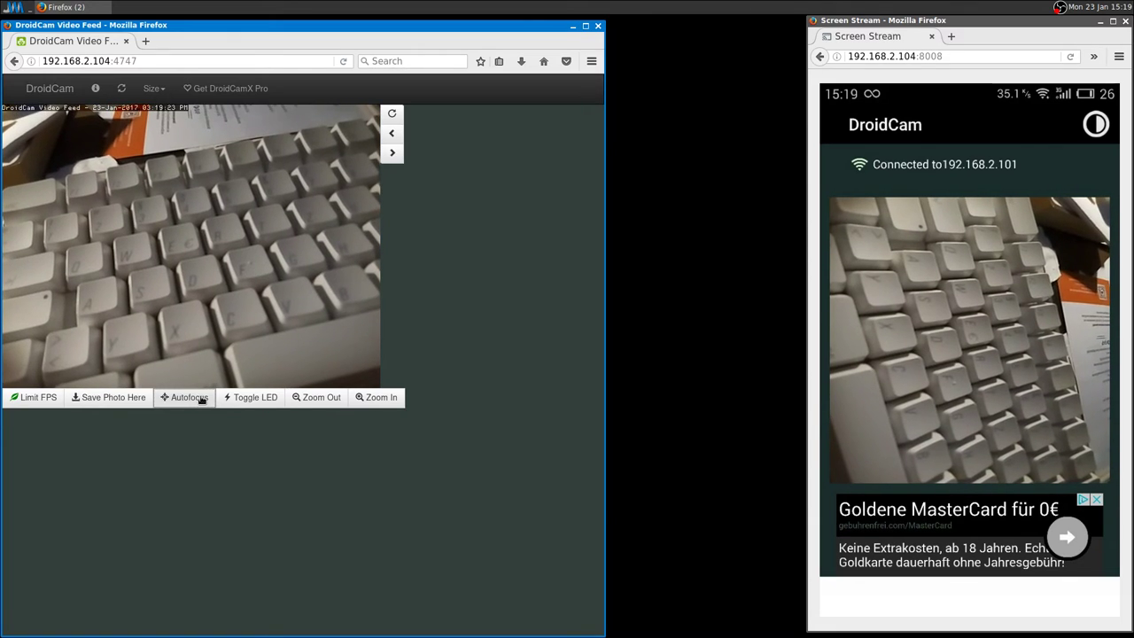
pyautogui.click(261, 400)
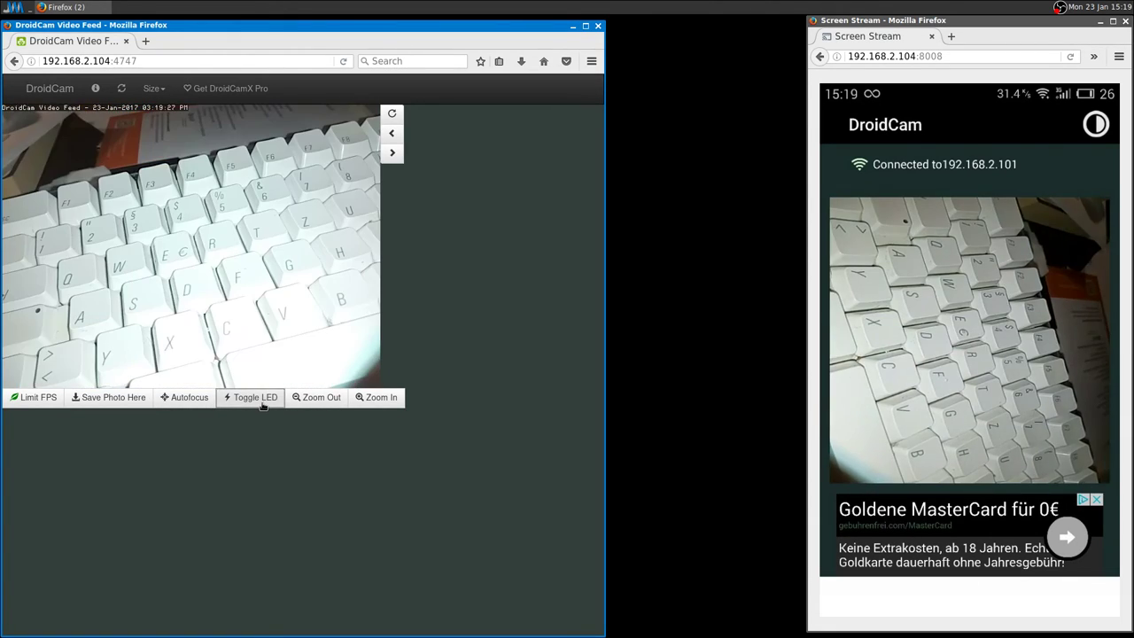
pyautogui.click(257, 398)
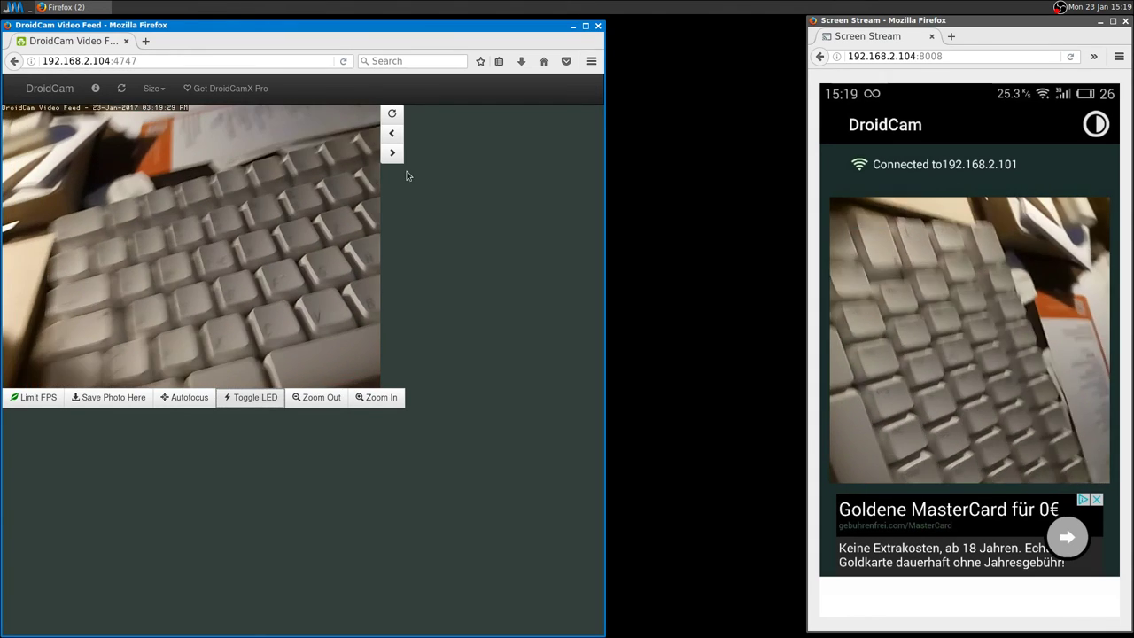
# Examine the video size options offered for the DroidCam web feed without changing the size
pyautogui.click(152, 88)
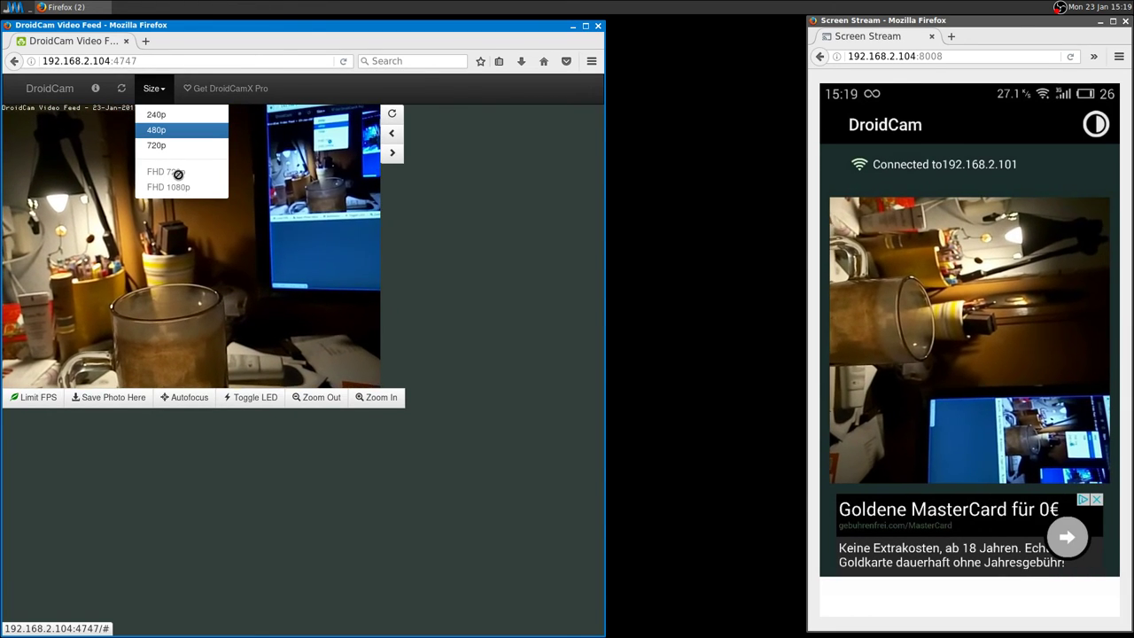
pyautogui.click(469, 270)
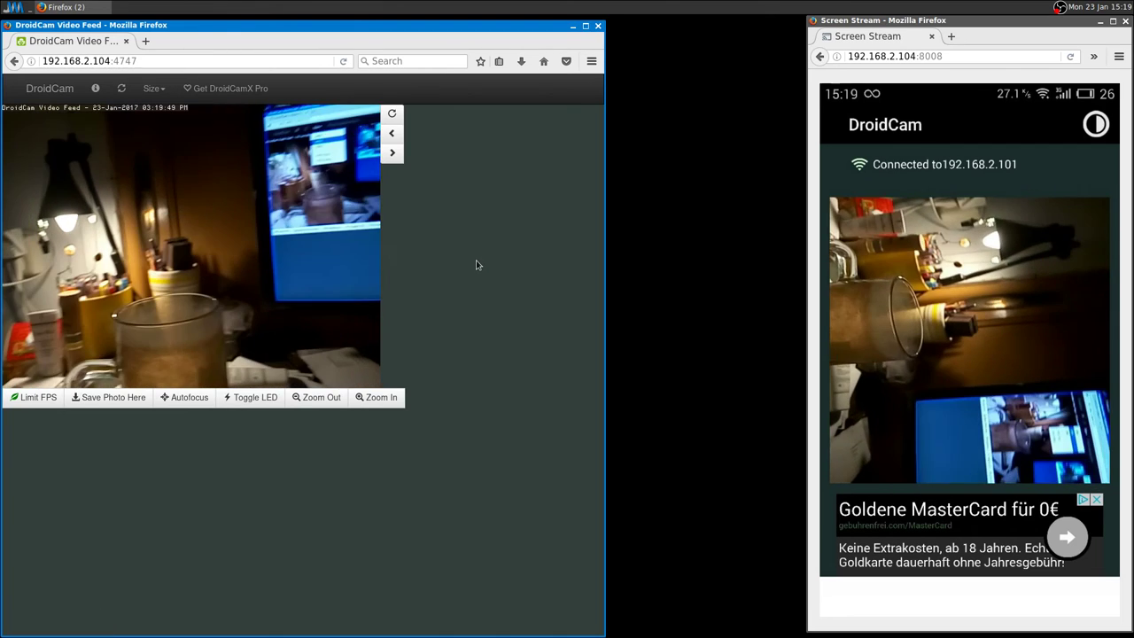